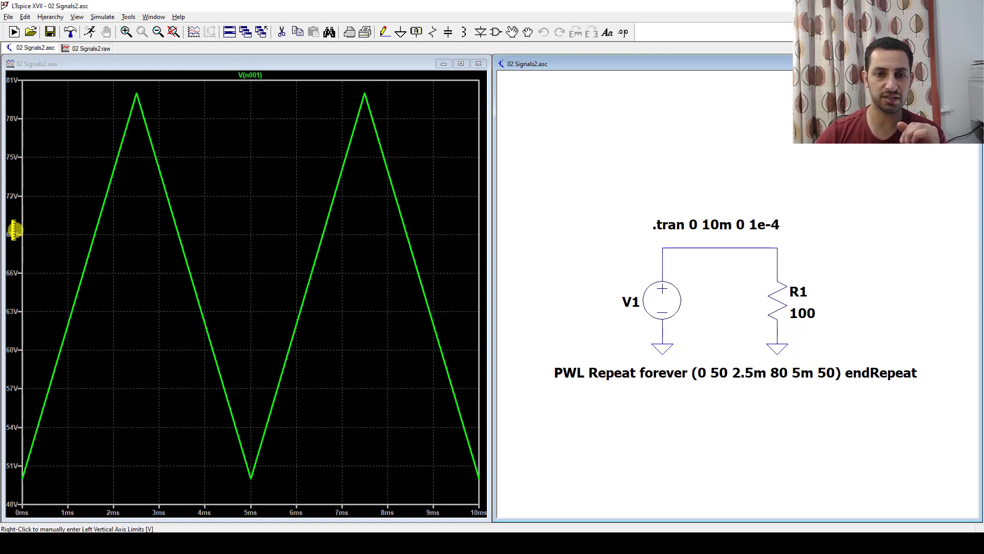
Set the voltage axis bottom limit to 0 V and plot the resistor current I(R1)
right_click(12, 273)
drag(500, 284, 458, 285)
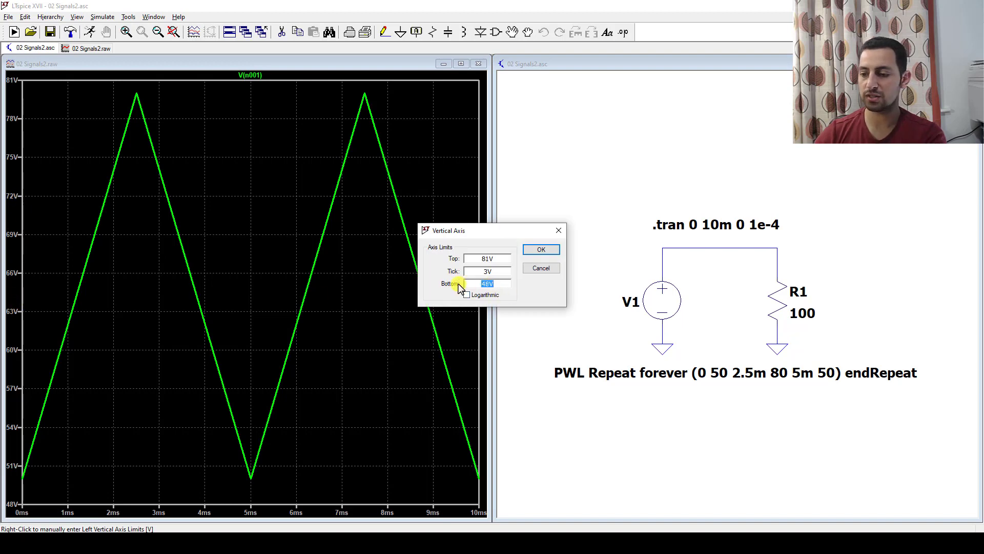
text(0)
click(547, 249)
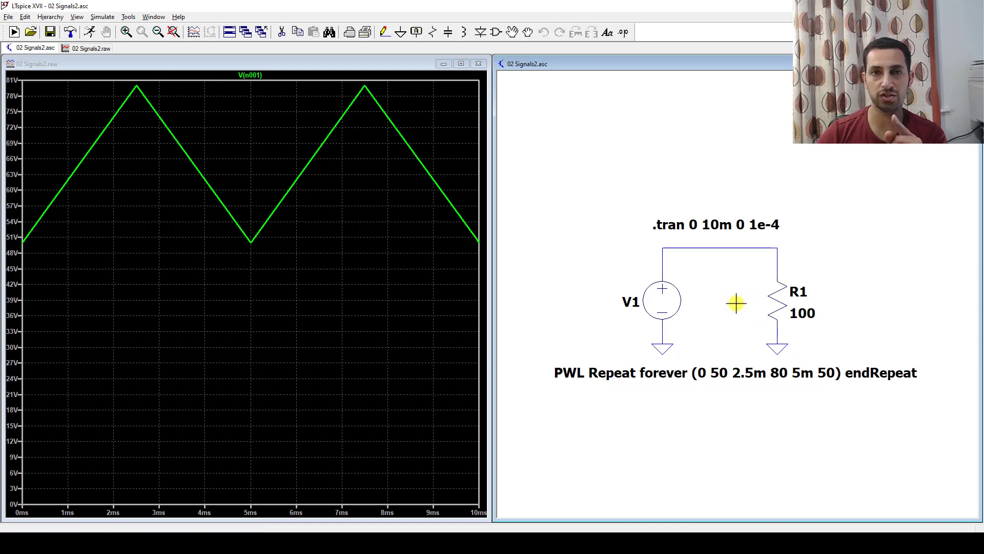
click(782, 300)
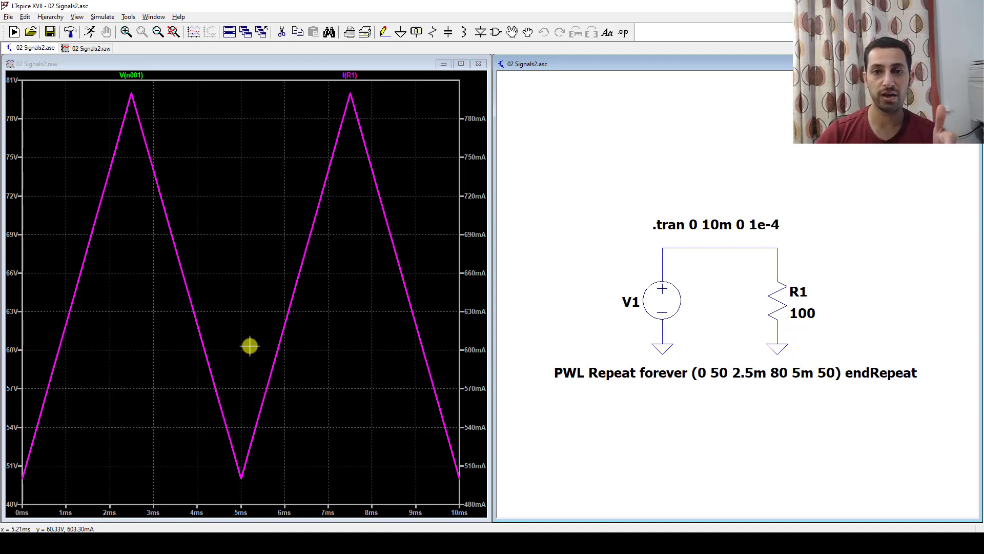
Set the bottom limit of both the current and voltage axes to 0
right_click(471, 191)
drag(502, 287, 451, 285)
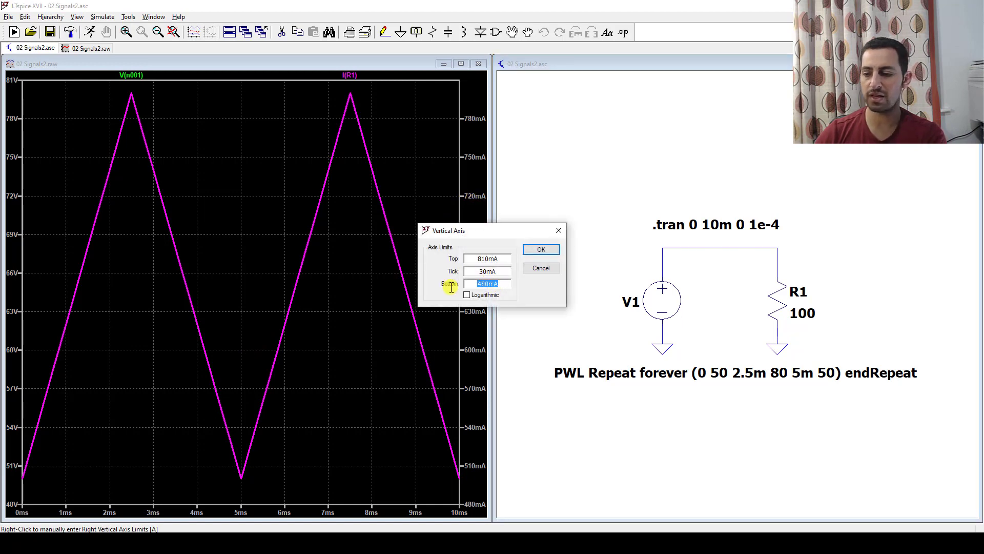
text(0)
click(539, 250)
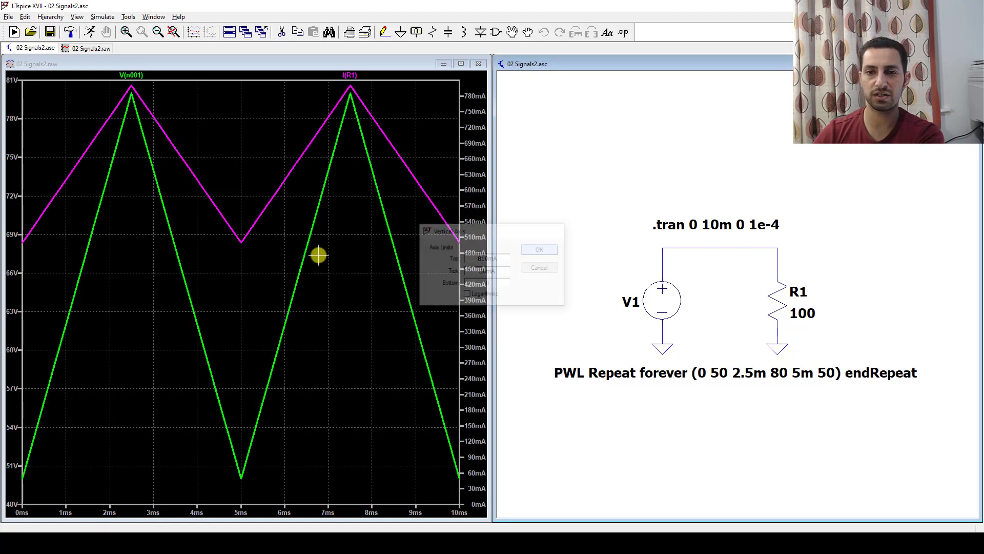
right_click(11, 257)
drag(498, 285, 474, 281)
text(0)
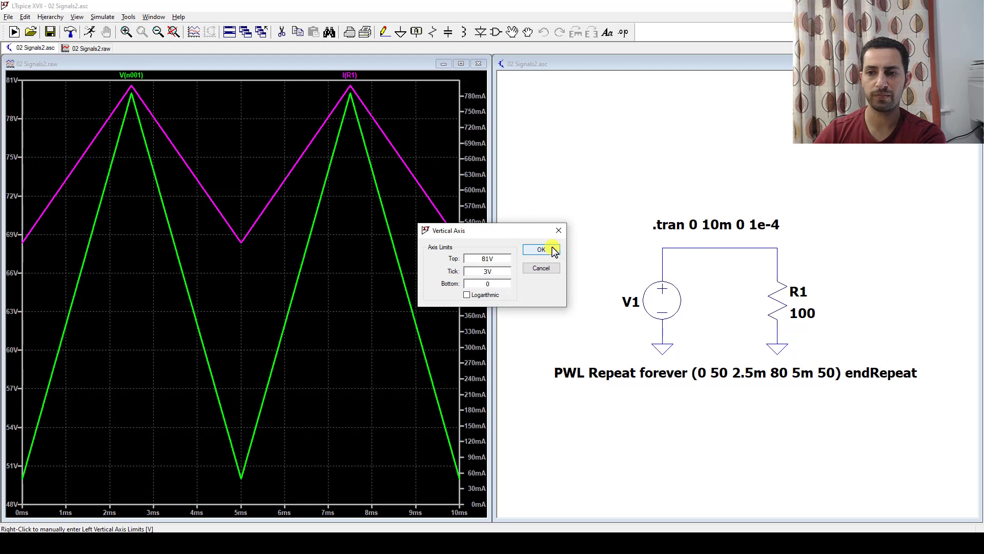
click(542, 249)
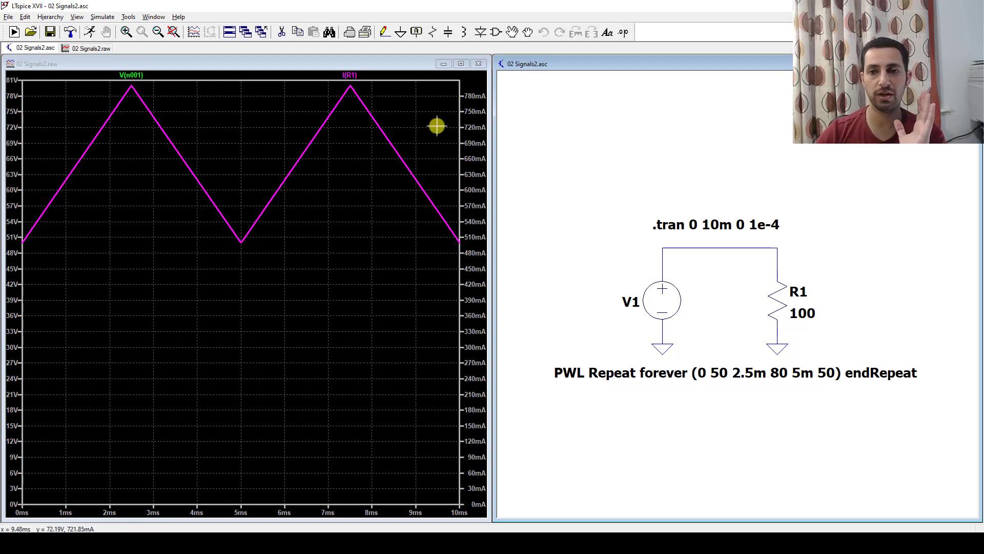
Delete the V(n001) trace and reset the current axis bottom limit to 0 mA
right_click(134, 76)
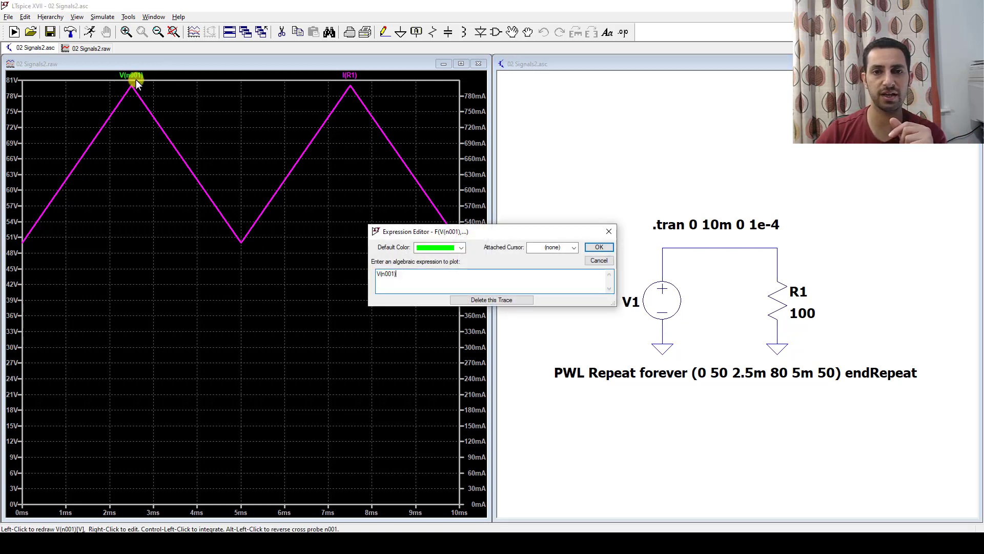
click(495, 300)
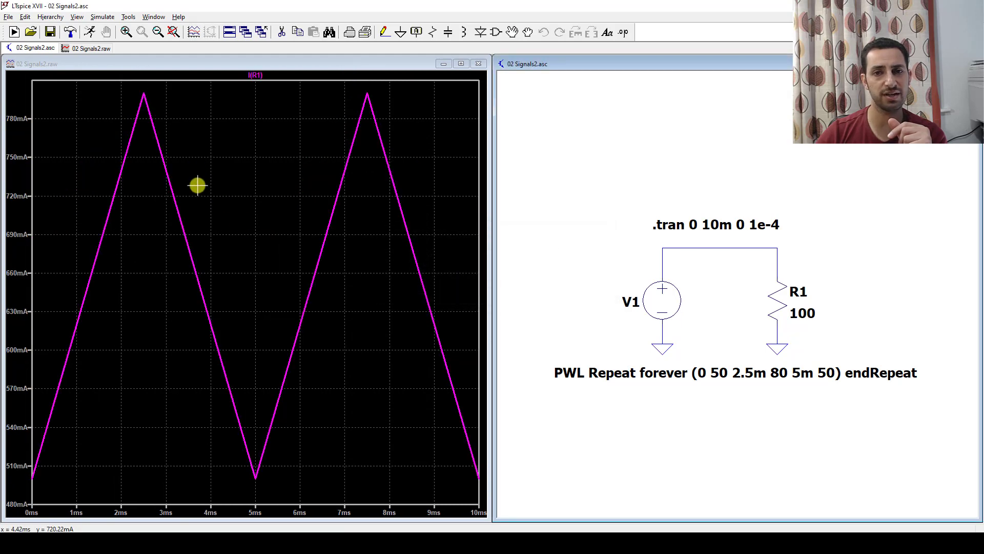
right_click(21, 199)
double_click(487, 283)
text(0)
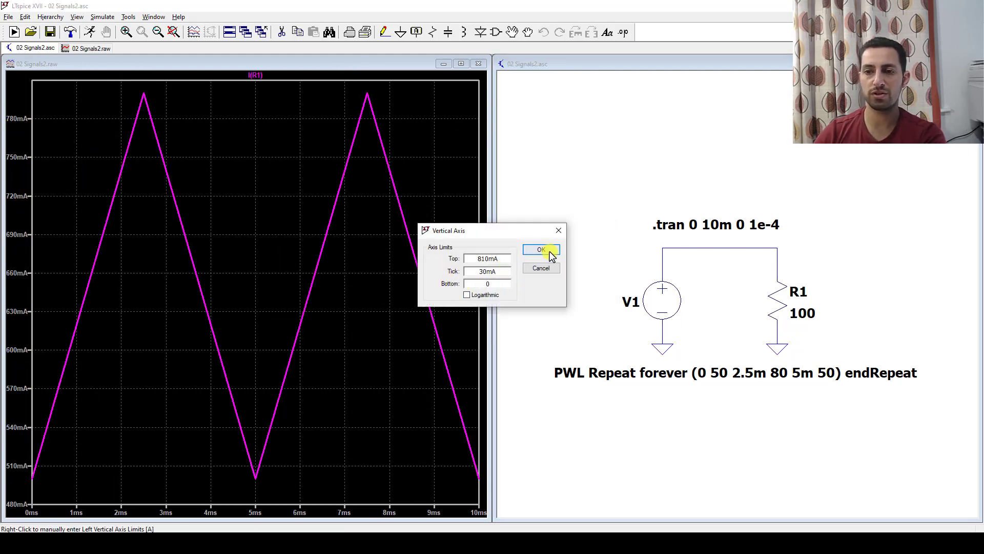
click(551, 256)
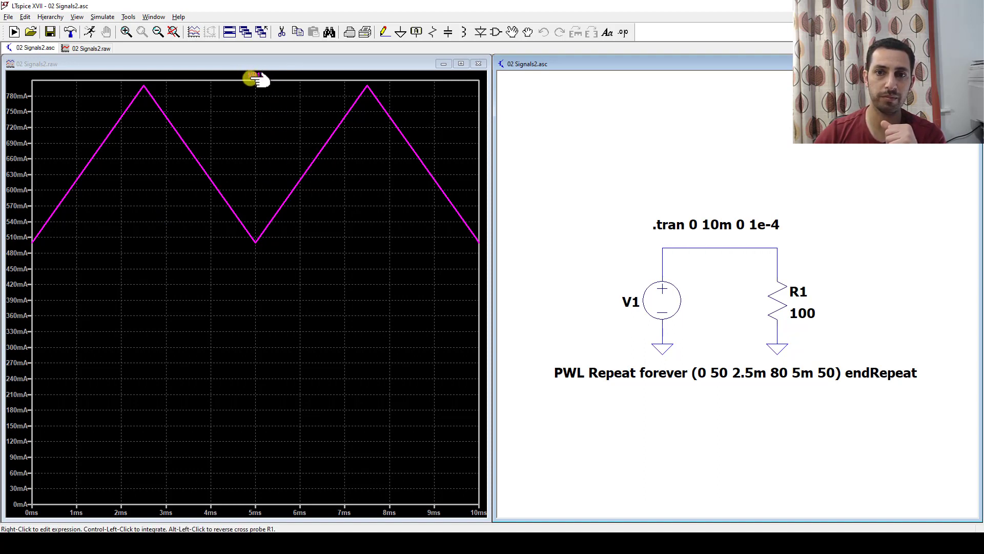
key(ctrl)
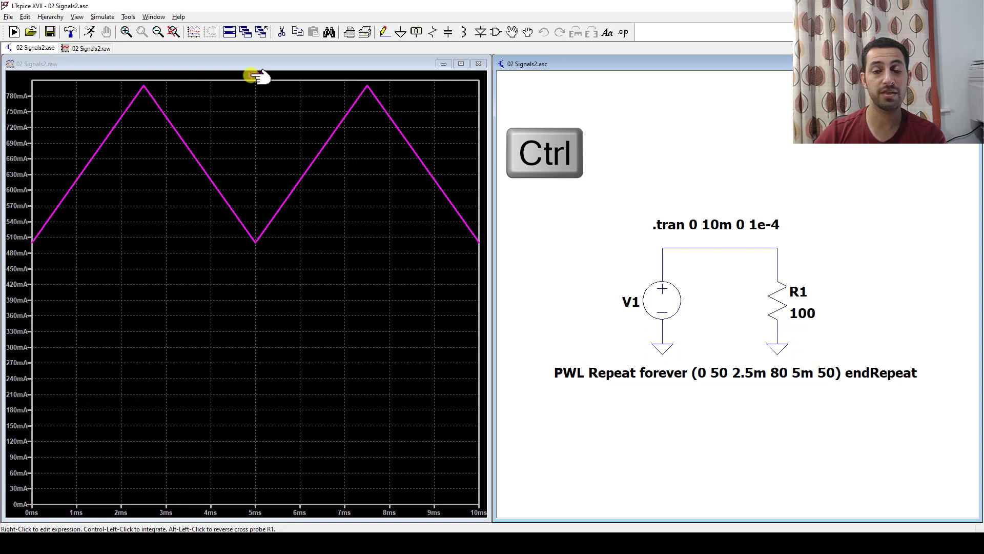
ctrl+click(255, 76)
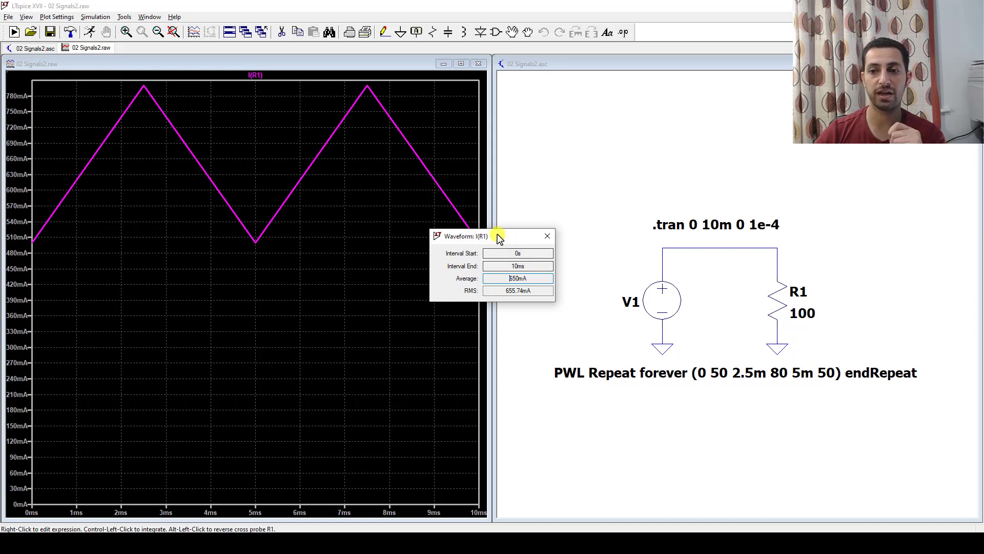
drag(499, 236, 485, 194)
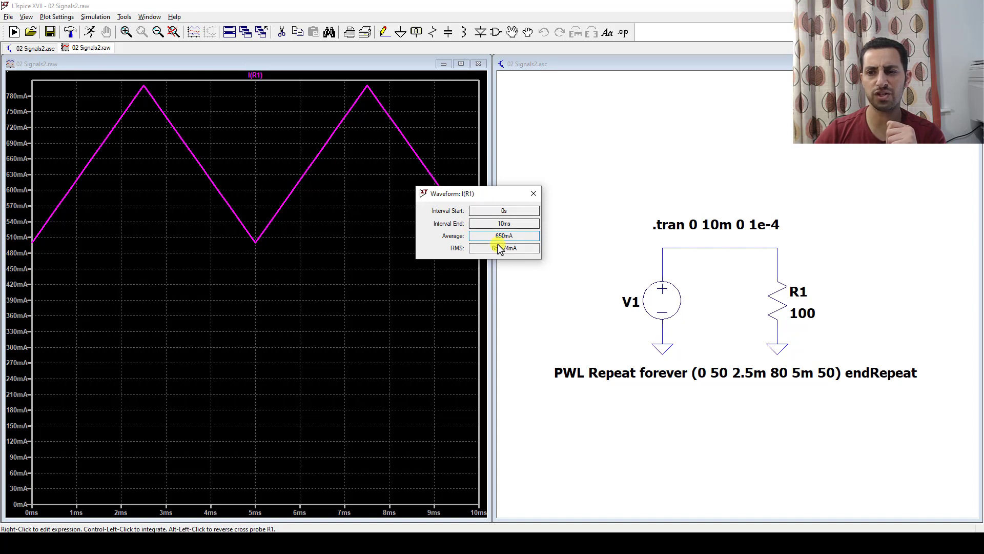
double_click(497, 235)
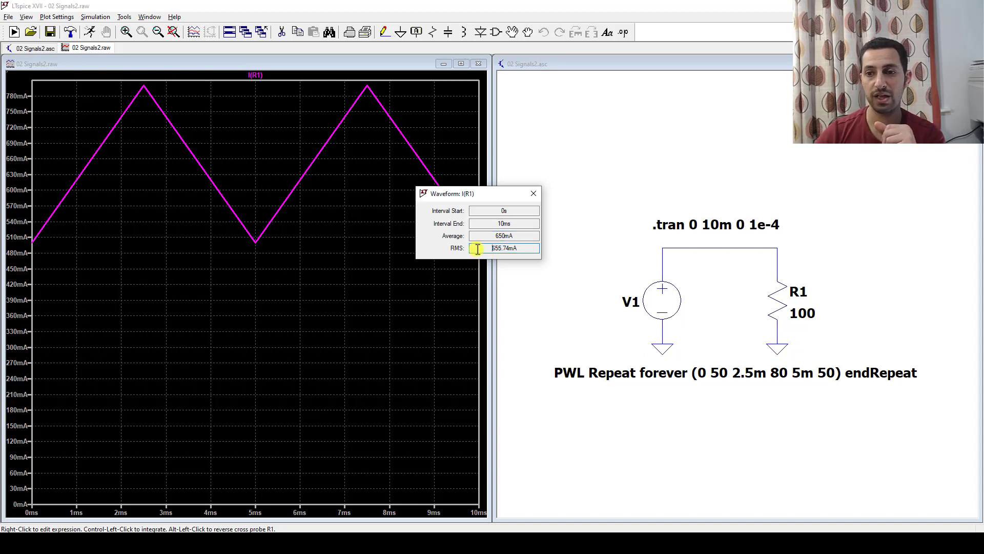
drag(477, 248, 518, 248)
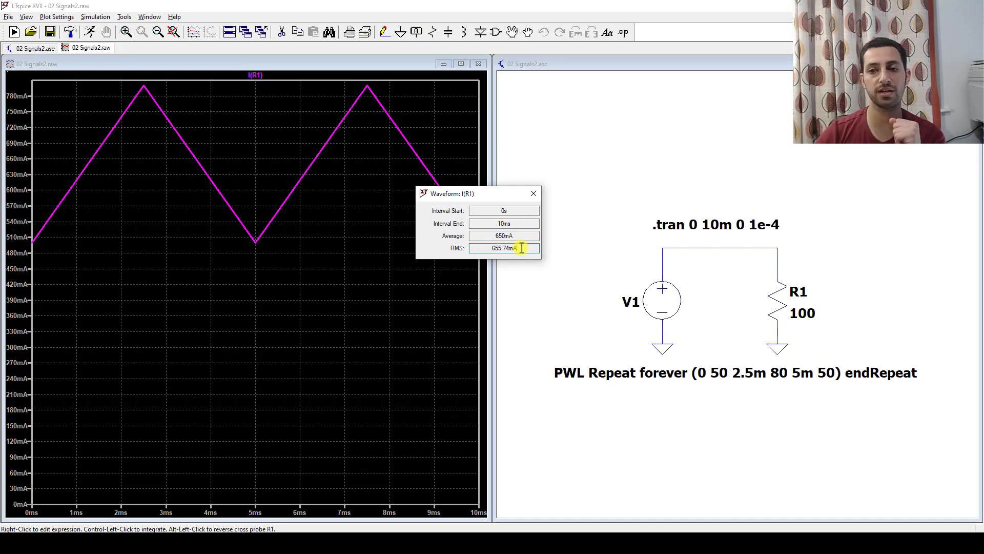
click(533, 194)
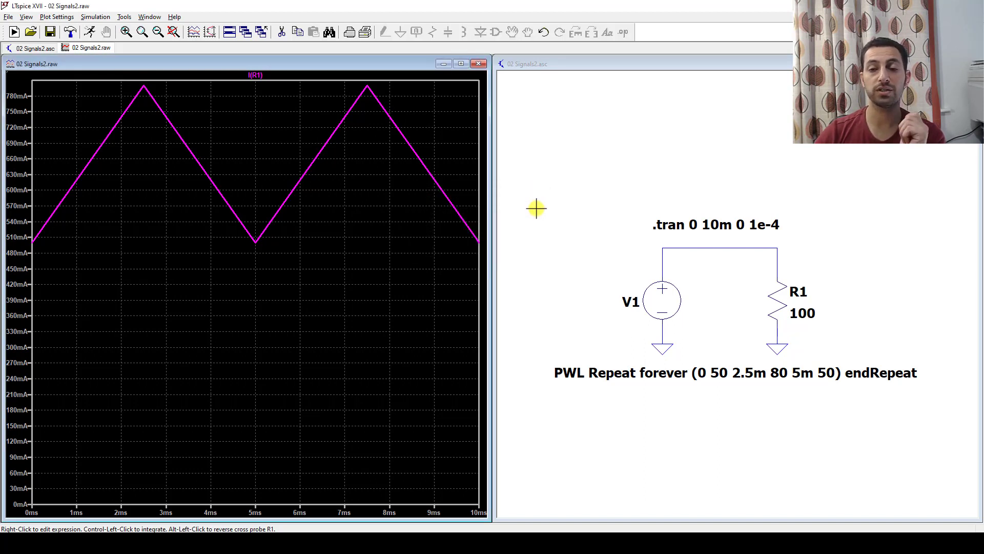
click(541, 203)
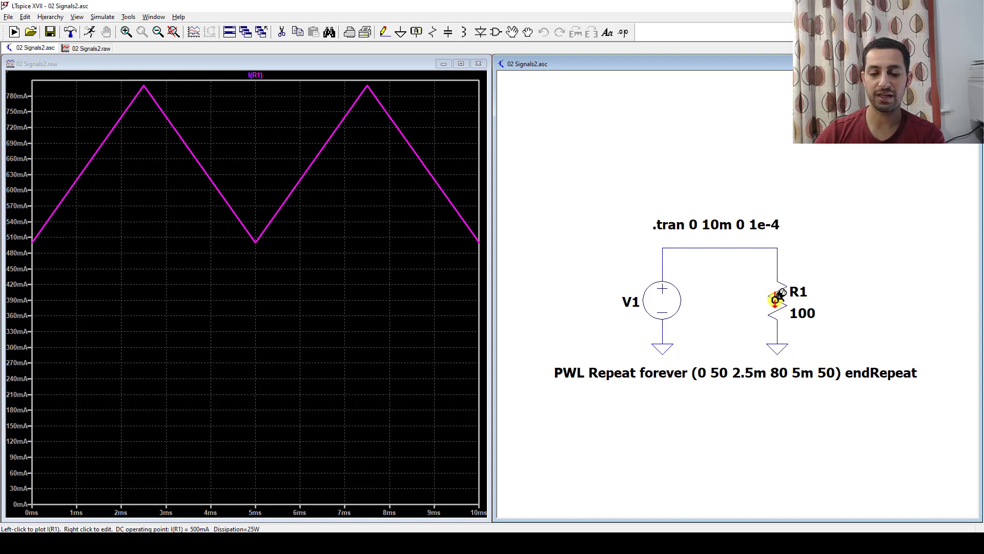
Plot R1's power V(N001)*I(R1) and read its 43 W average and 430 mJ integral
key(alt)
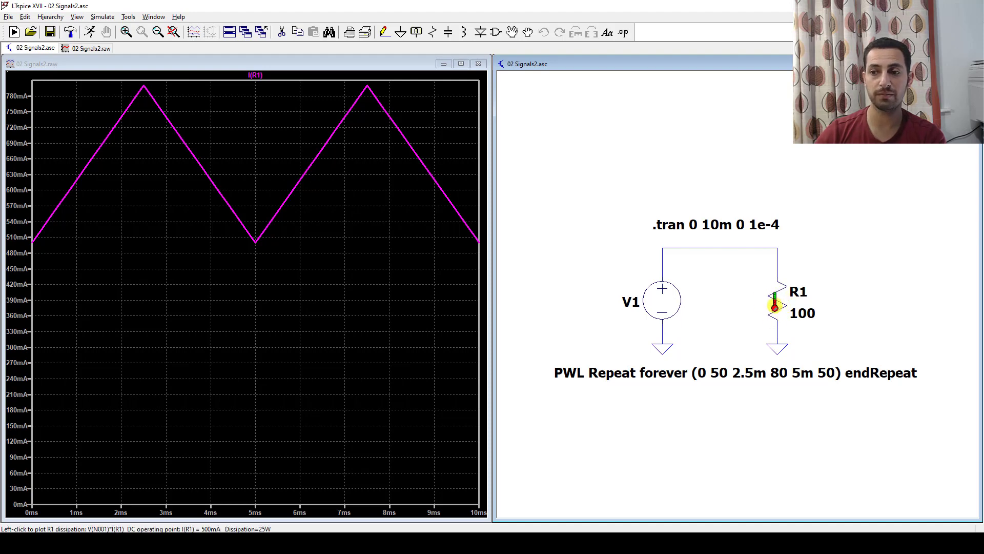
alt+click(777, 303)
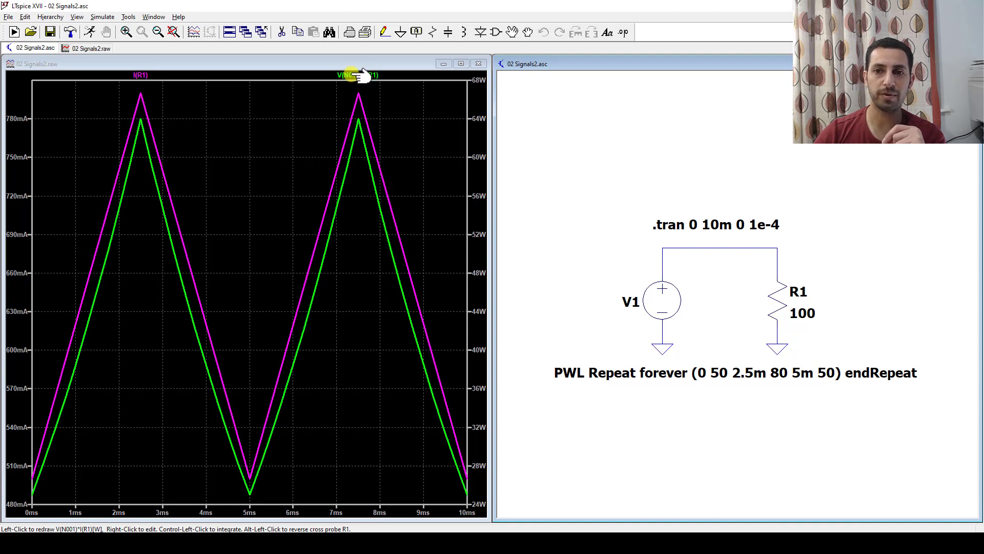
key(ctrl)
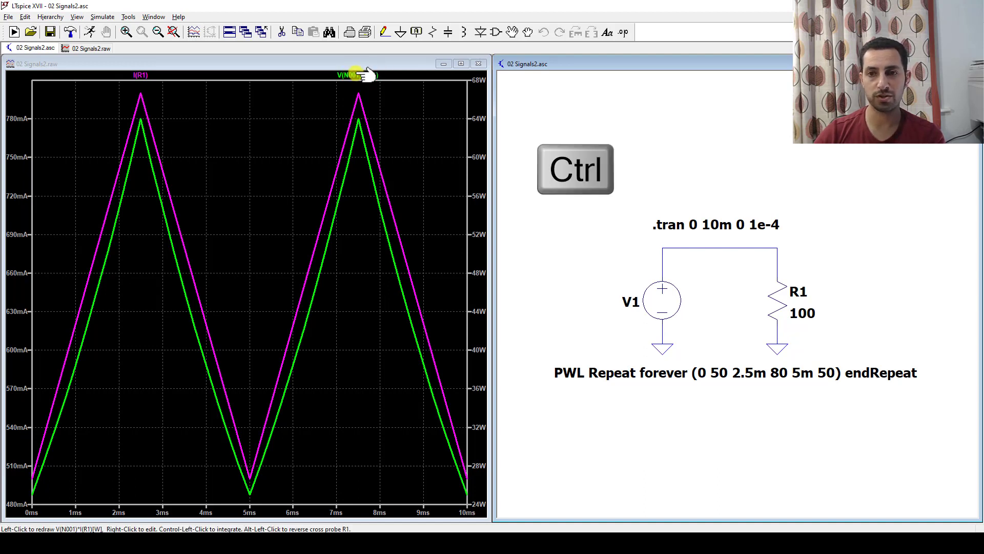
ctrl+click(367, 74)
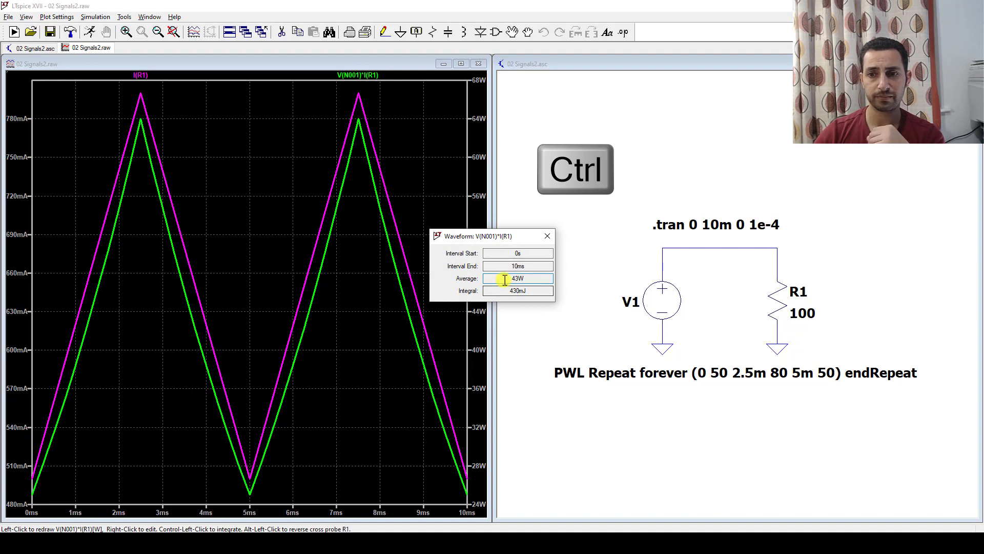
click(527, 277)
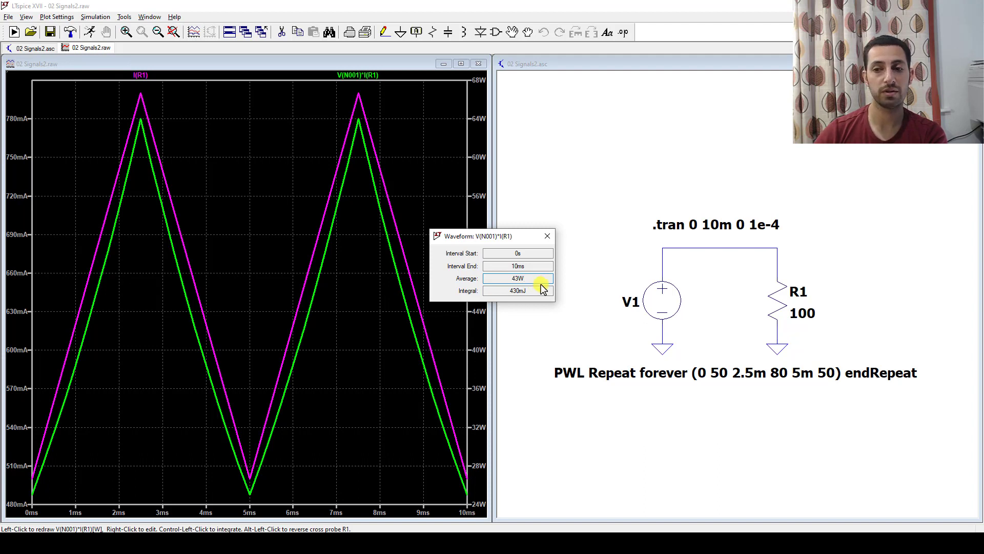
drag(502, 279, 535, 278)
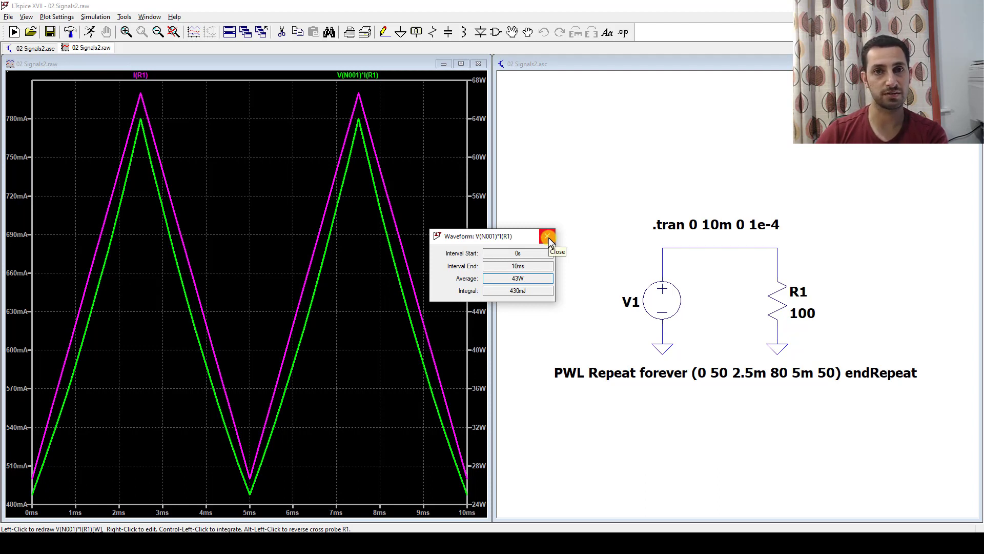
click(548, 238)
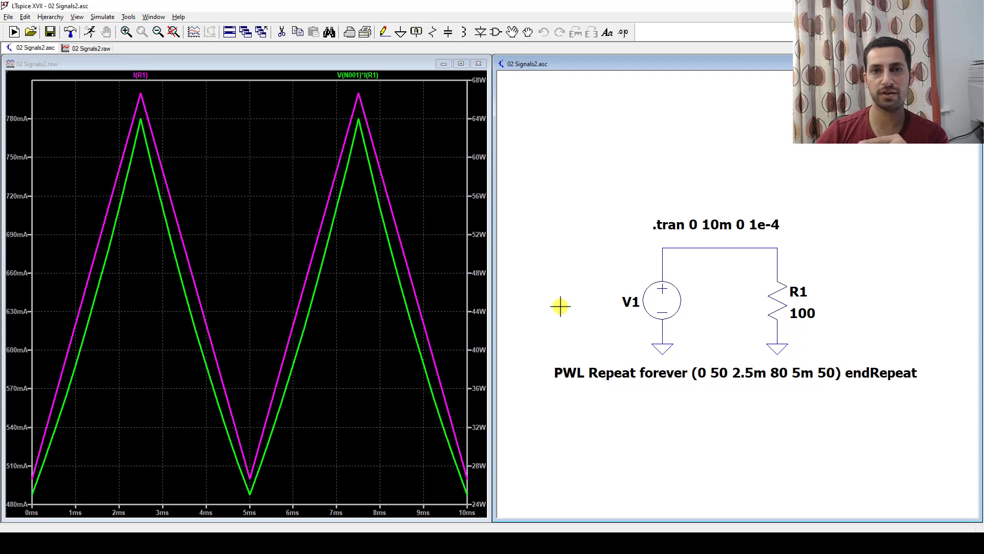
Delete the V(N001)*I(R1) power trace from the plot
right_click(358, 75)
click(505, 301)
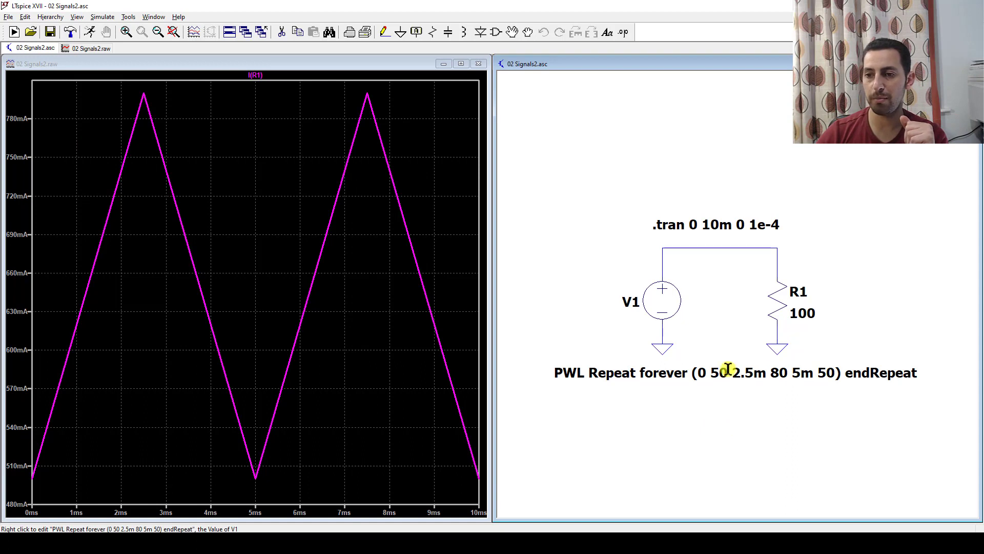
Edit V1's PWL value so the rise ends at 1m
right_click(672, 370)
drag(472, 295, 482, 292)
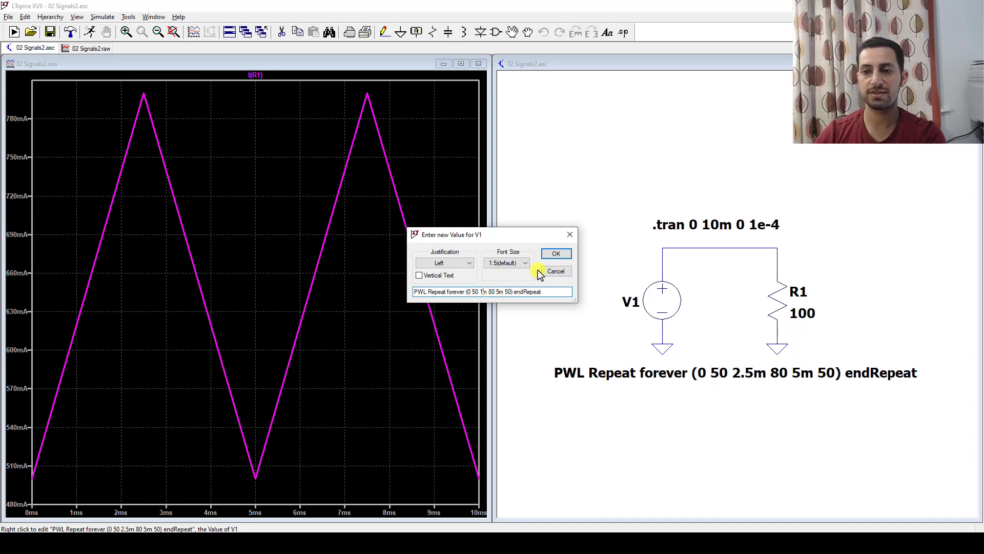
click(555, 254)
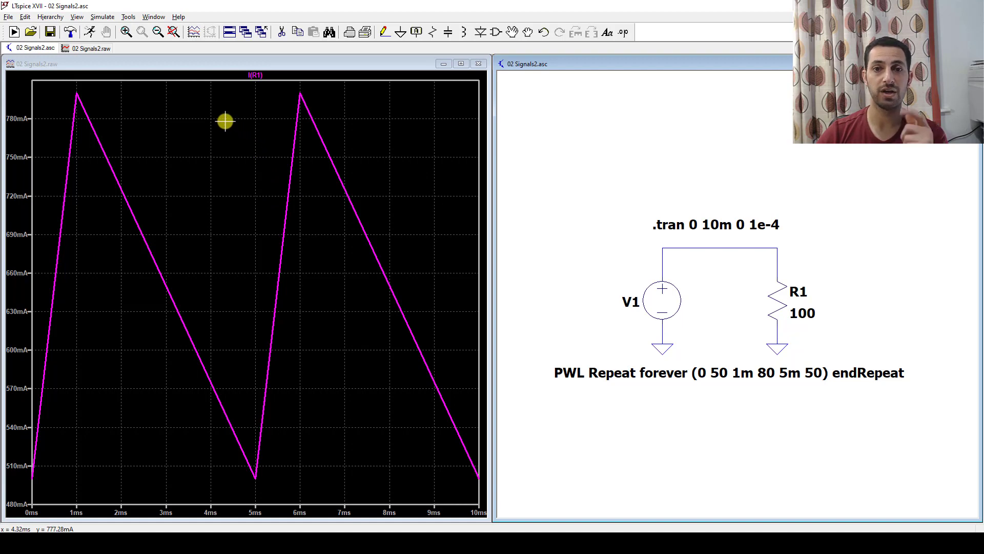
Measure I(R1) at 650 mA average and 655.74 mA RMS, then return to the schematic
ctrl+click(259, 77)
drag(534, 281, 502, 277)
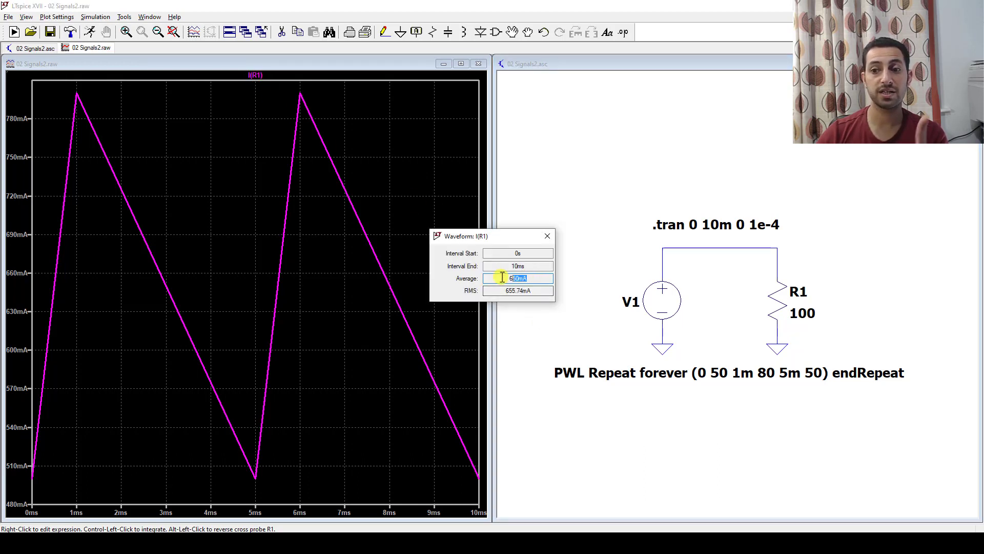
click(547, 294)
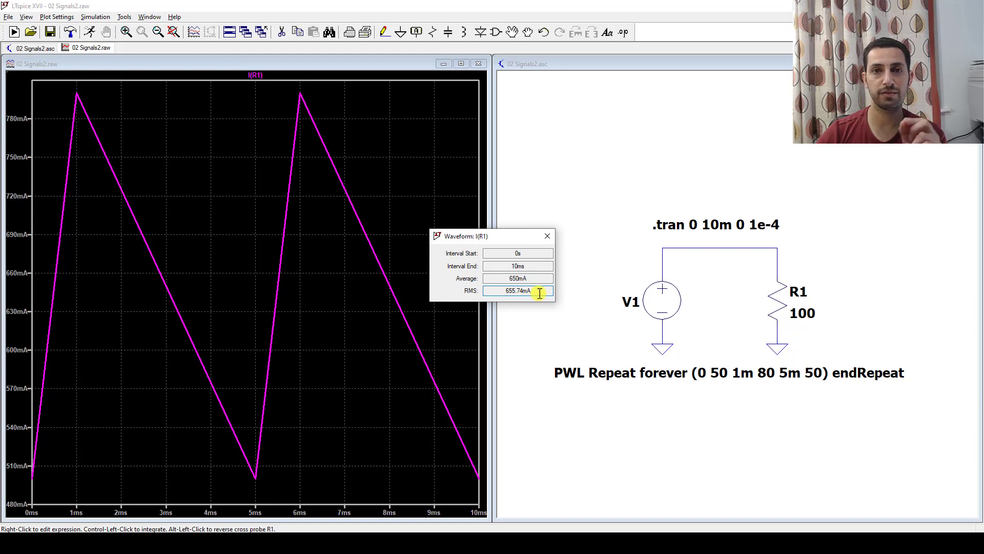
click(548, 237)
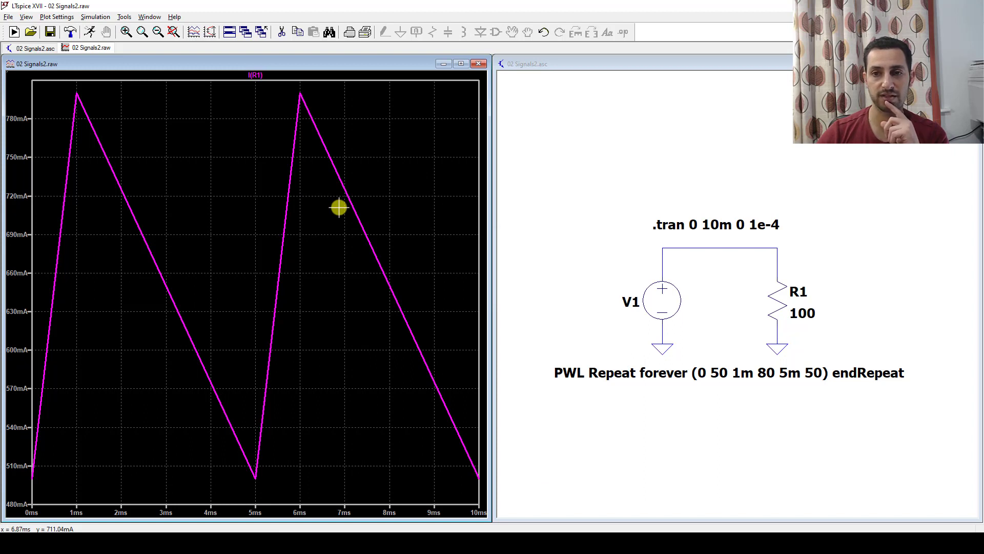
click(714, 400)
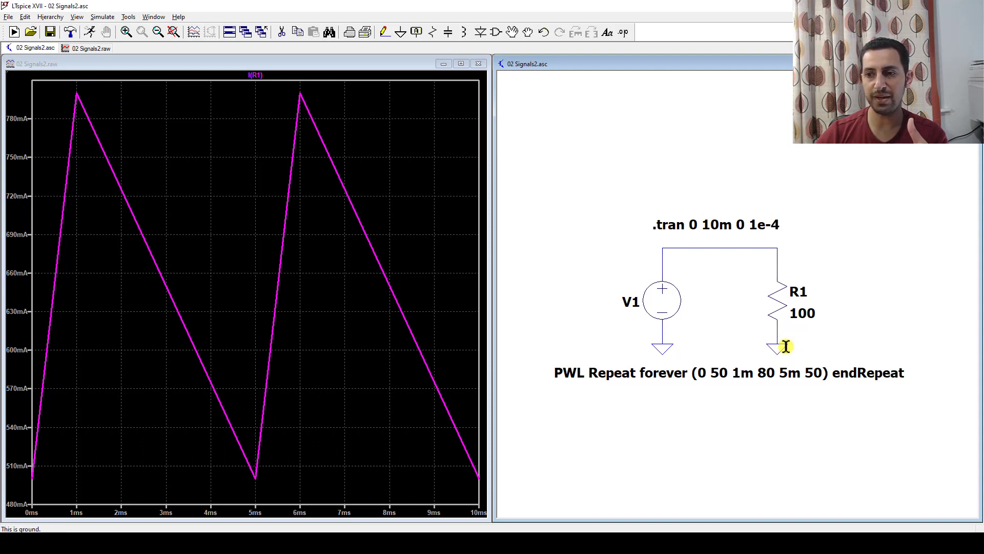
Change V1's PWL time from 1m to 4.99m and rerun the simulation
right_click(742, 372)
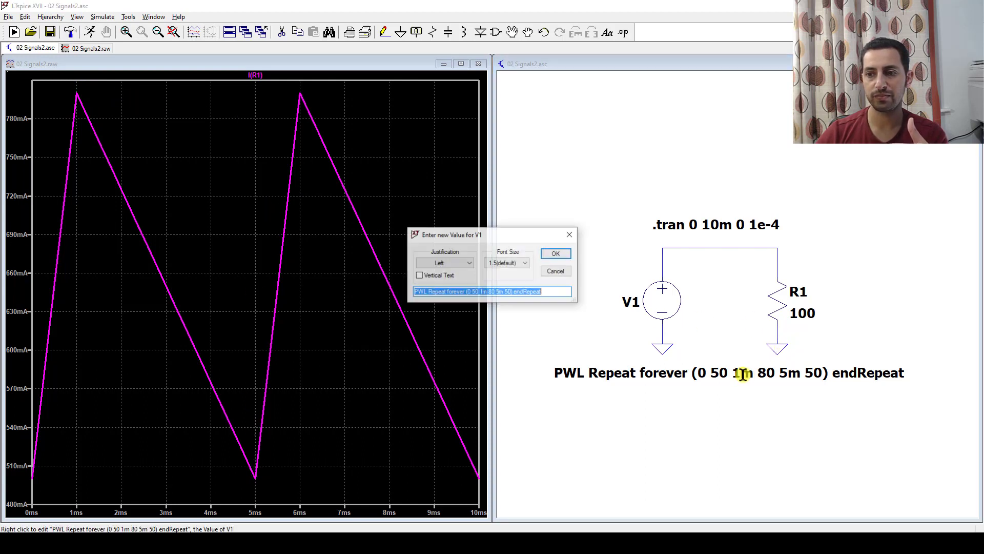
click(491, 291)
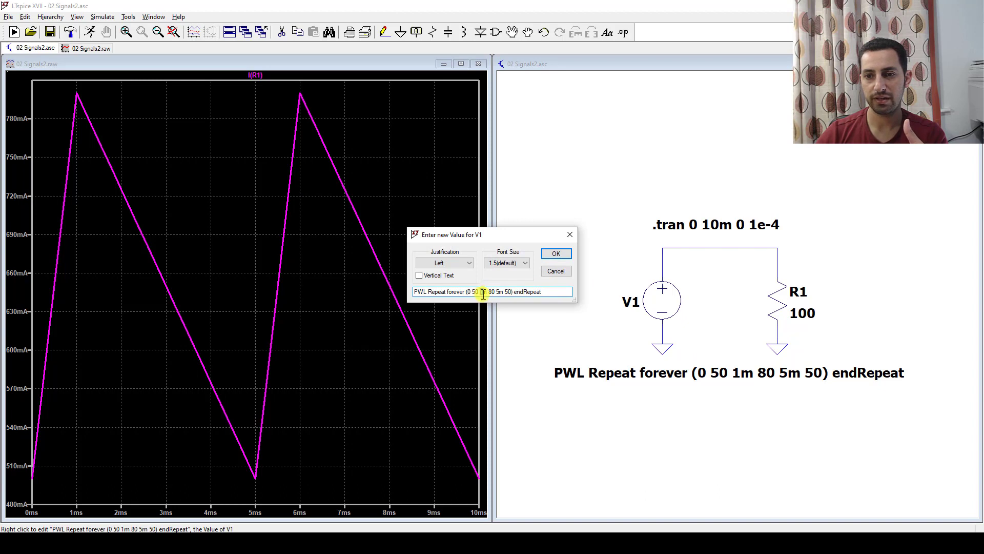
drag(483, 292, 480, 292)
text(4.99)
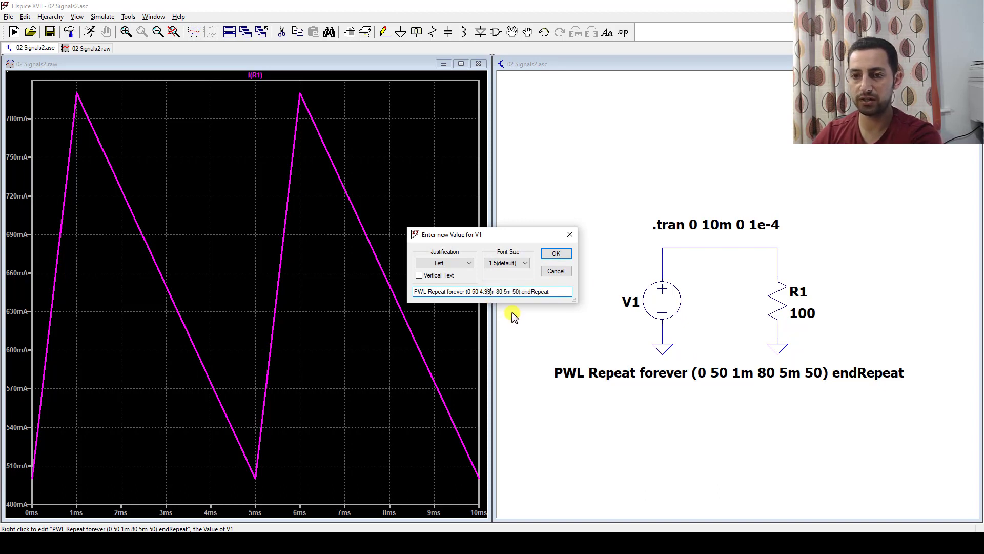
click(557, 253)
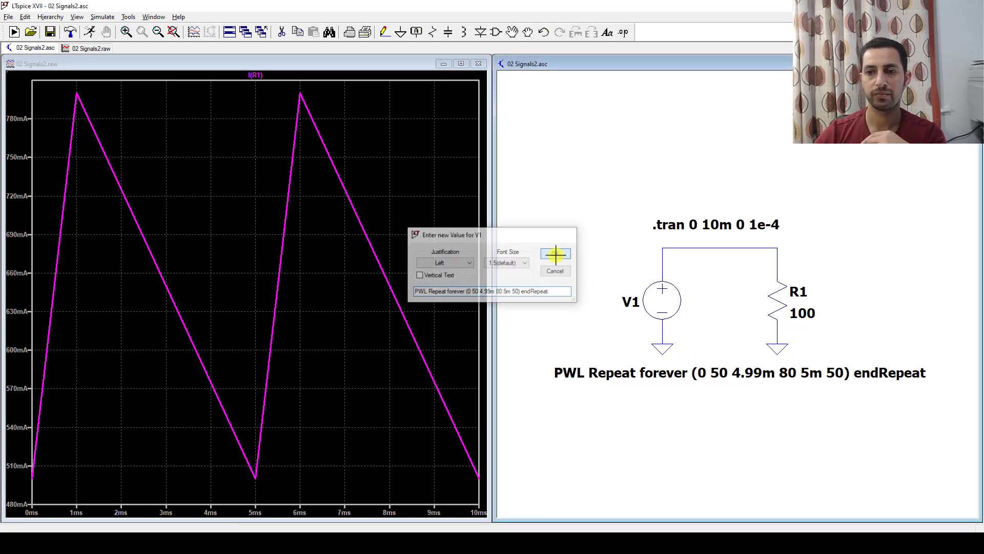
click(90, 32)
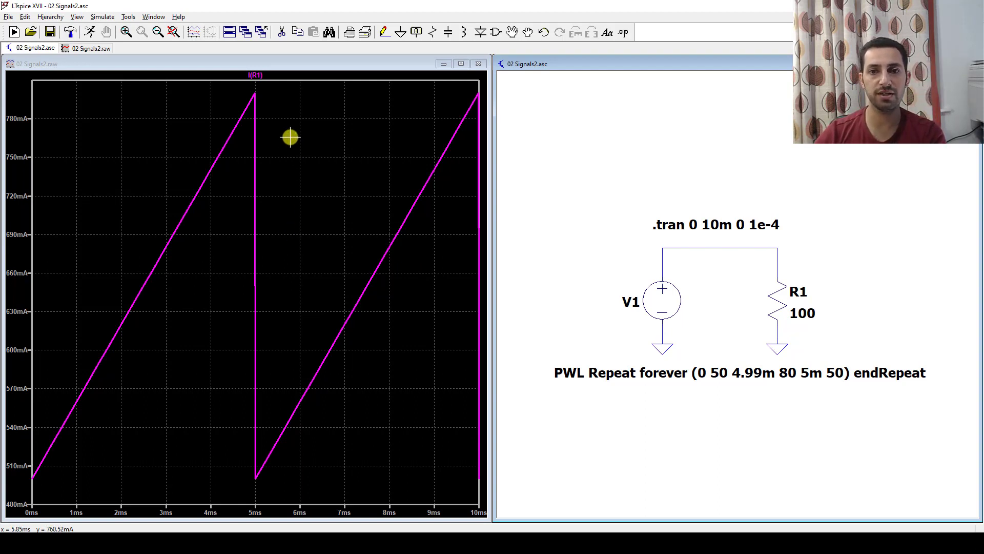
Confirm I(R1) still averages 650 mA with 655.74 mA RMS
ctrl+click(254, 76)
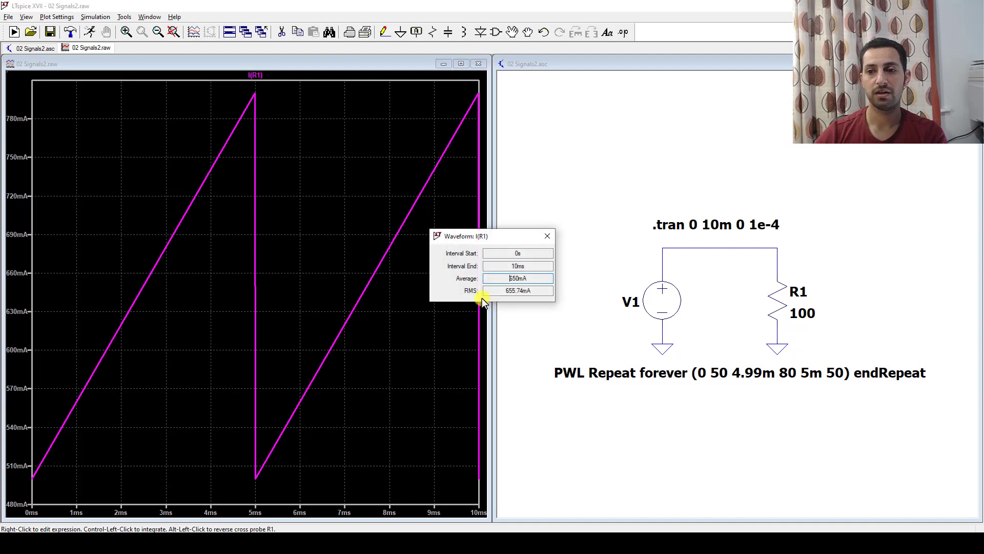
drag(528, 278, 489, 278)
drag(546, 290, 471, 290)
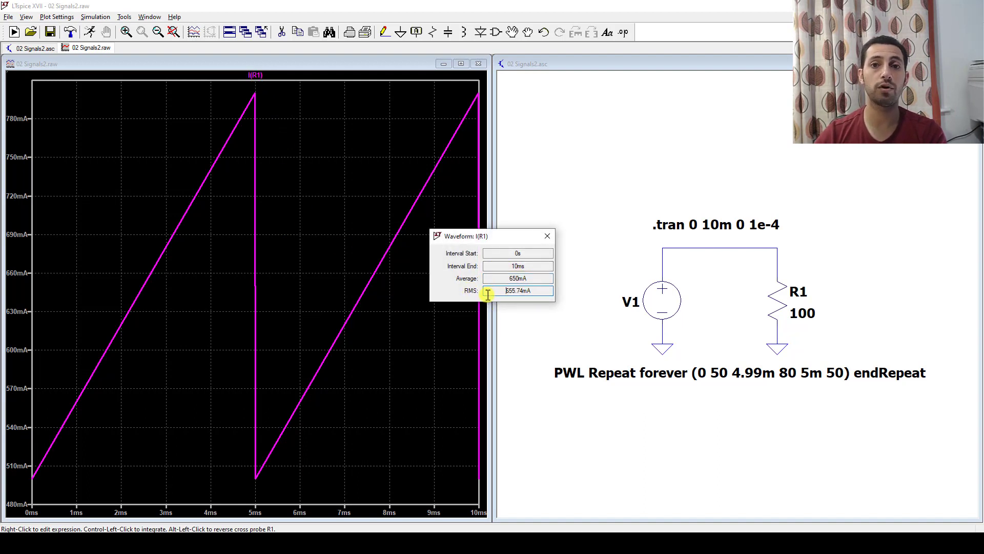
click(547, 236)
click(554, 268)
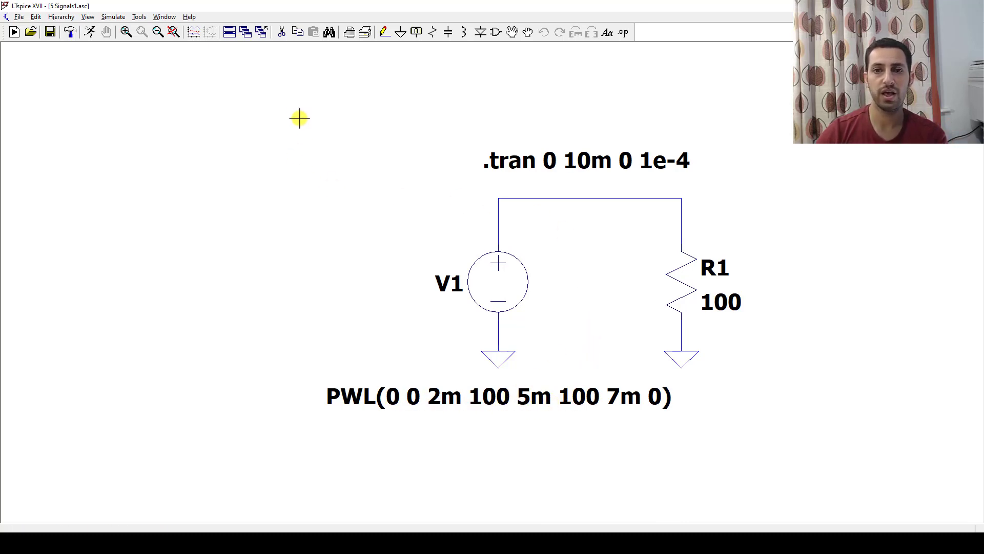
Run the 5 Signals1 simulation and probe the wire above V1 to plot V(n001)
click(90, 32)
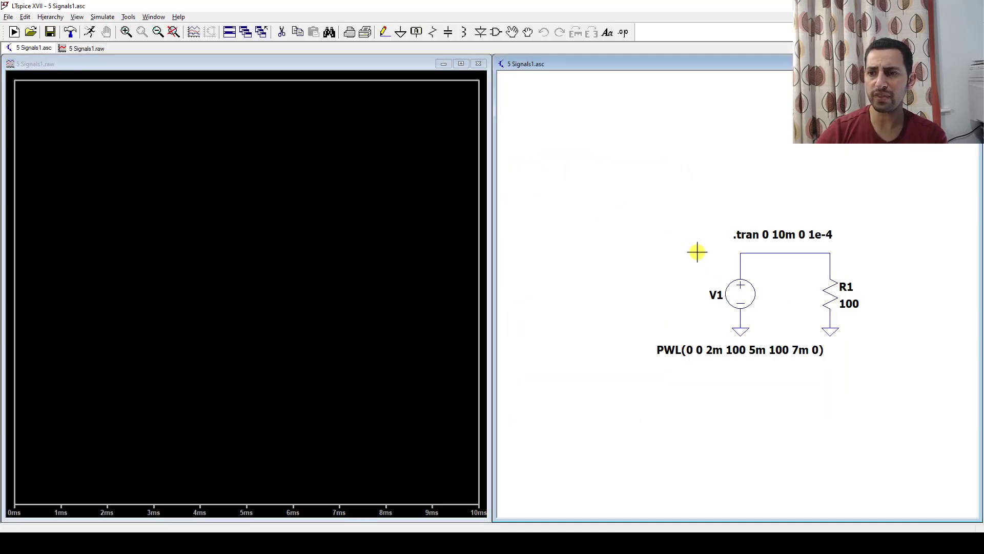
scroll(784, 266, up, 3)
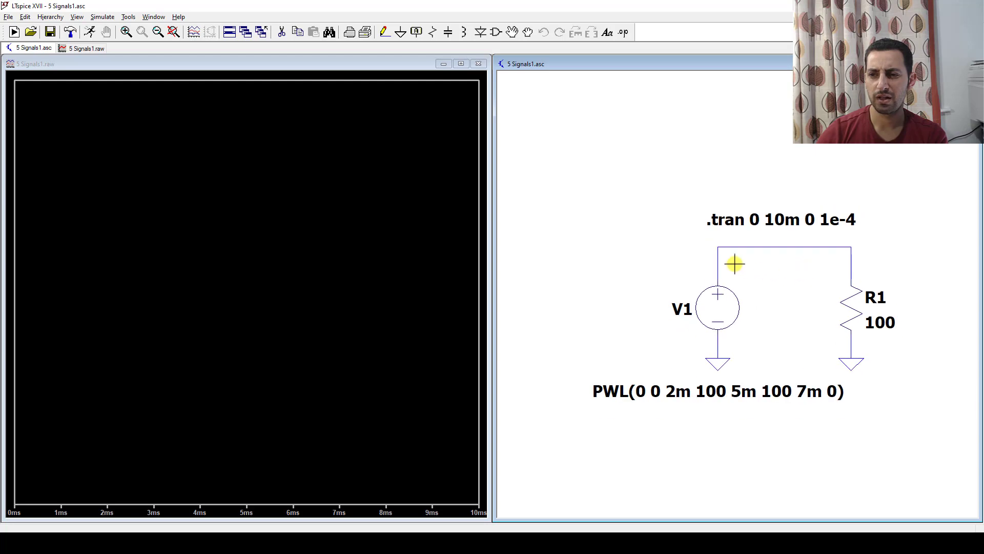
click(718, 255)
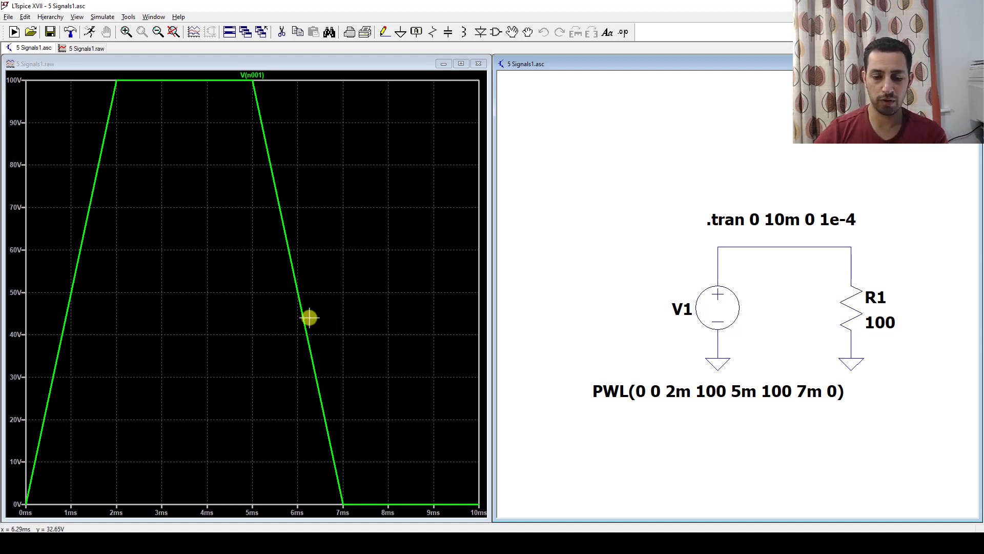
Measure V(n001) at 50 V average and 65.828 V RMS
ctrl+click(256, 76)
double_click(524, 279)
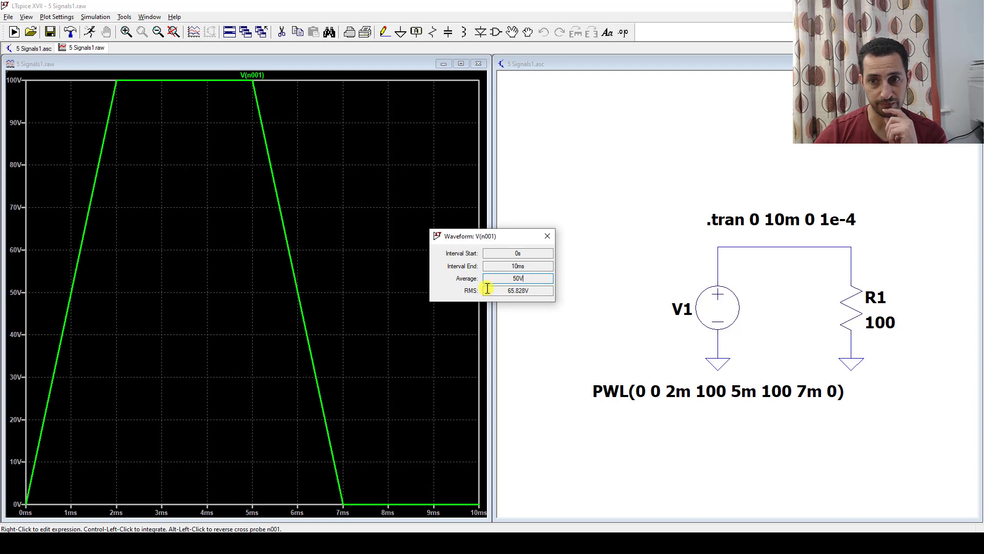
drag(489, 291, 541, 291)
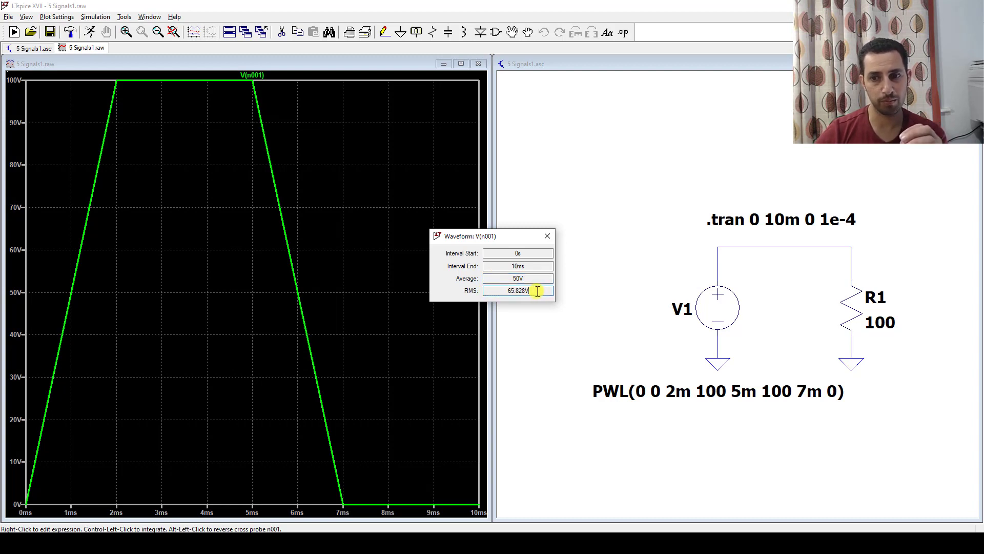
click(547, 236)
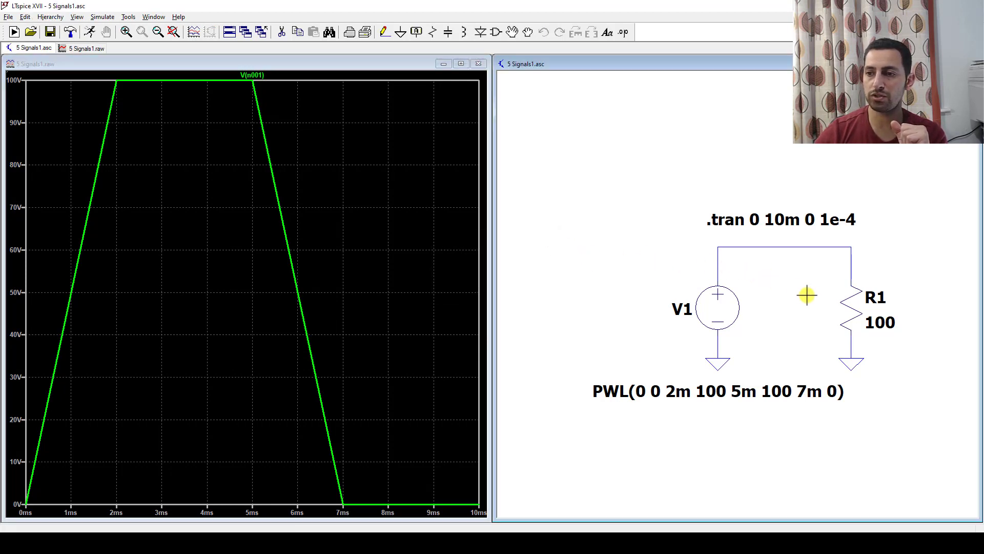
Plot I(R1) and measure its 500 mA average and 658.28 mA RMS
click(852, 307)
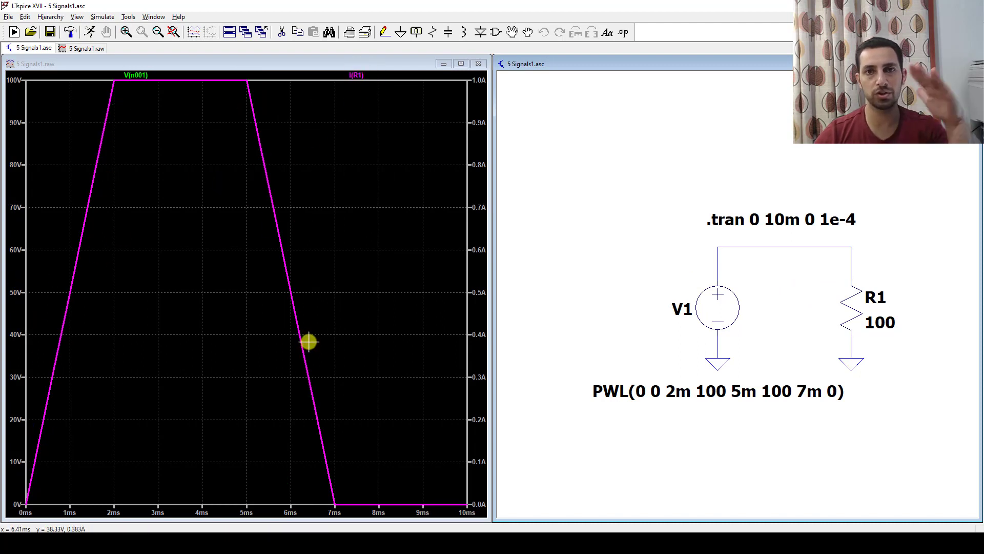
ctrl+click(364, 77)
drag(508, 278, 534, 277)
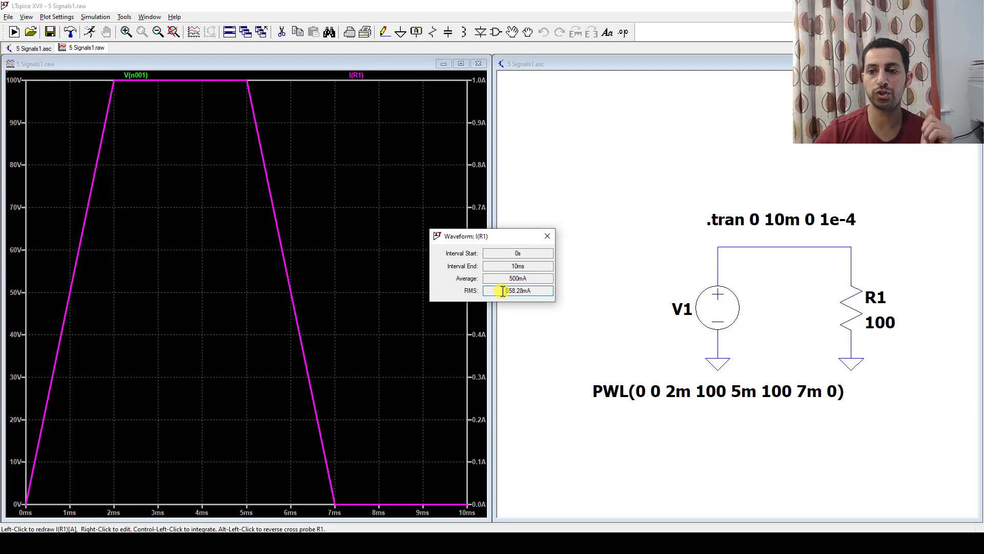
drag(503, 290, 535, 291)
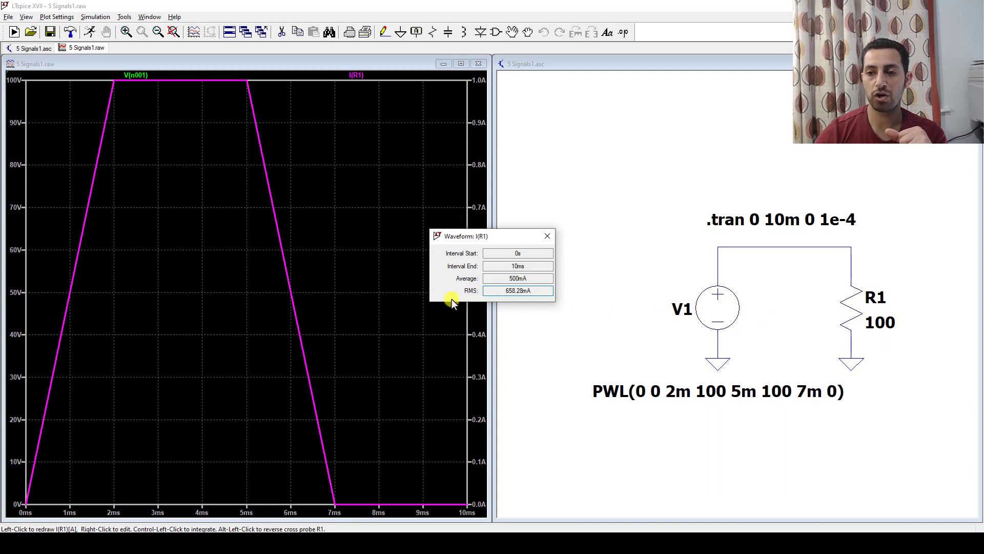
click(547, 236)
click(588, 255)
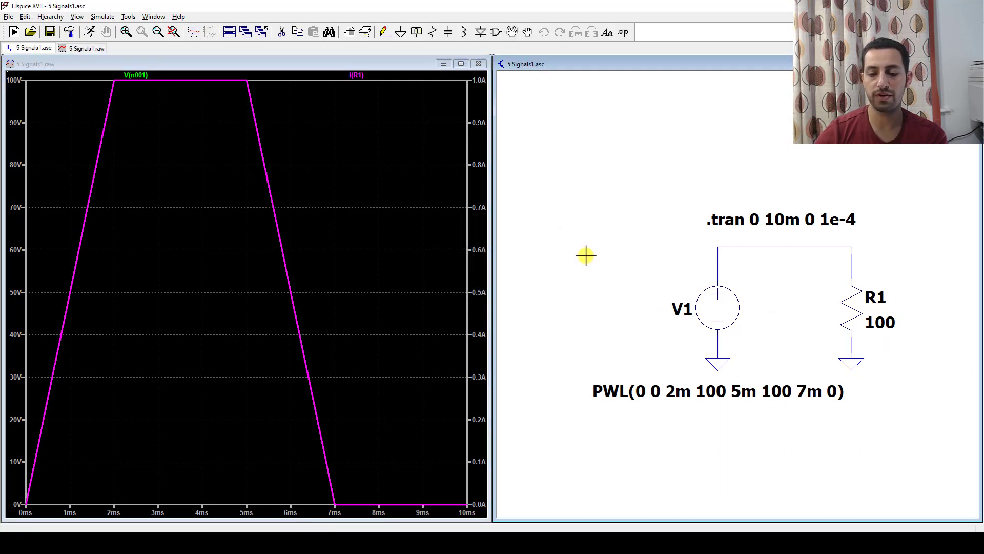
Plot R1's power V(N001)*I(R1) and read its 43.333 W average and 433.33 mJ integral
click(852, 308)
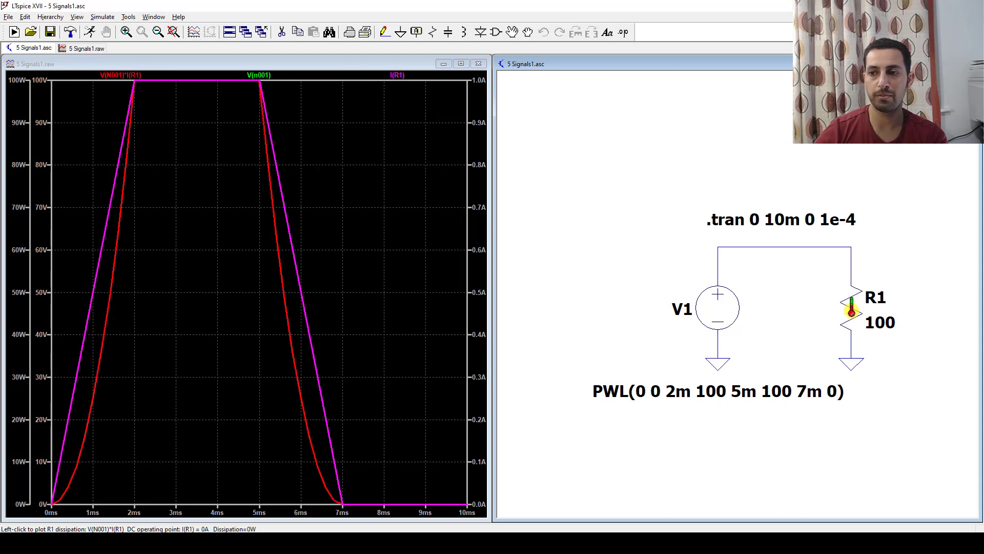
ctrl+click(129, 77)
double_click(517, 278)
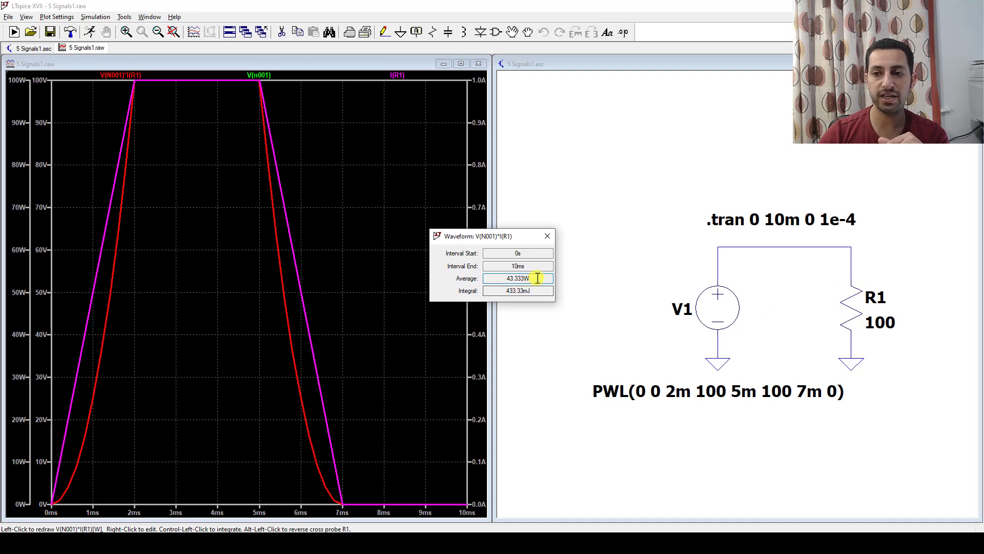
drag(537, 278, 501, 278)
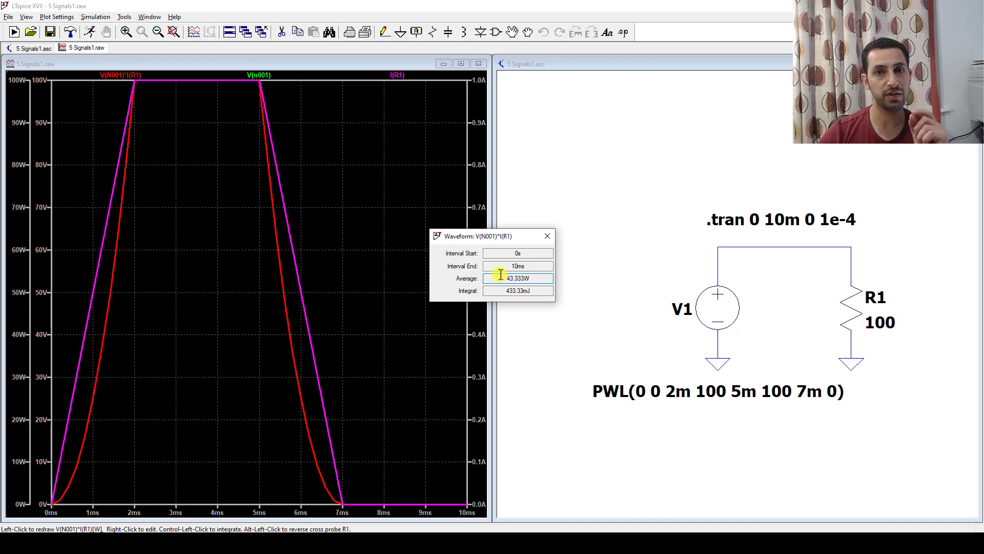
click(547, 236)
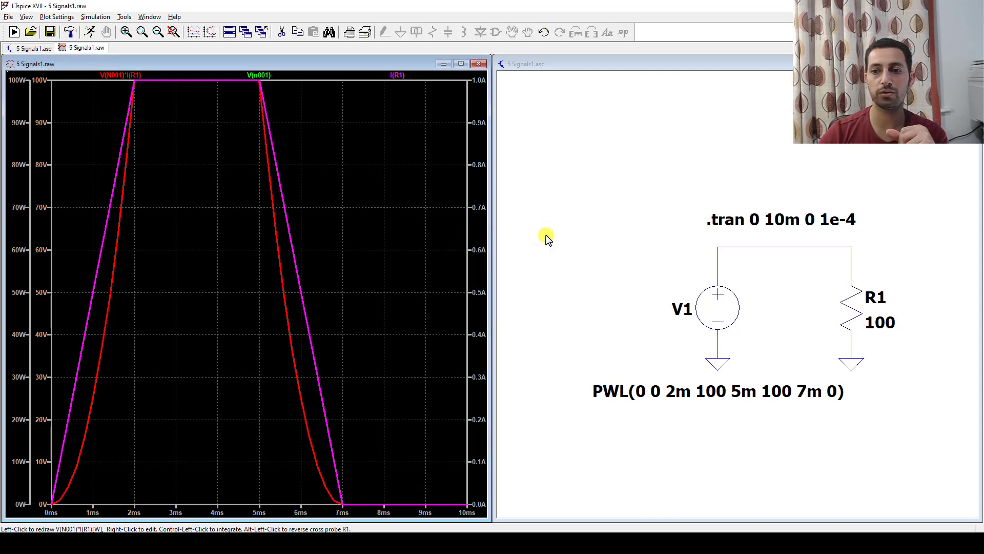
Close the power measurement readout to get back to the schematic
click(550, 234)
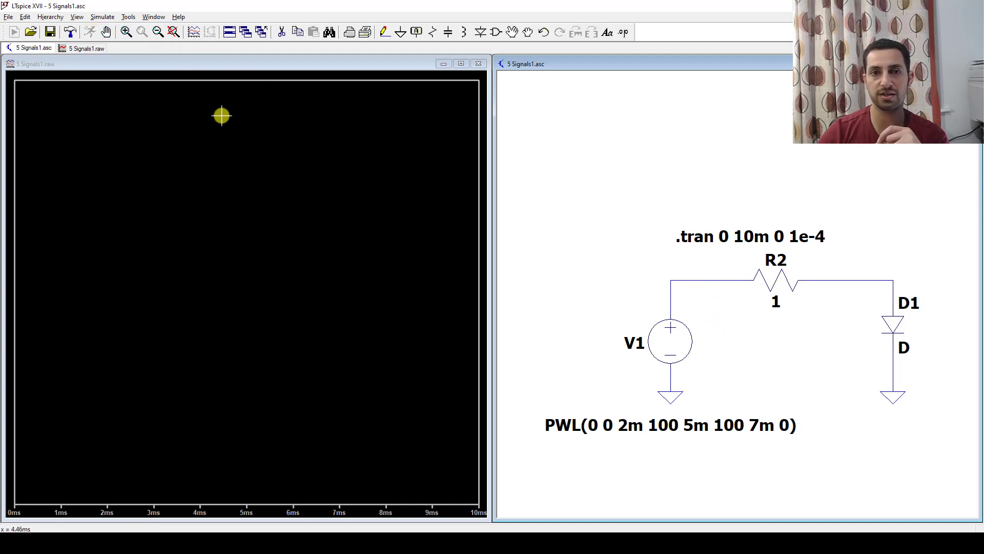
Plot V(n001), I(D1) and the diode anode voltage V(n002), then delete the V(n001) trace
click(670, 280)
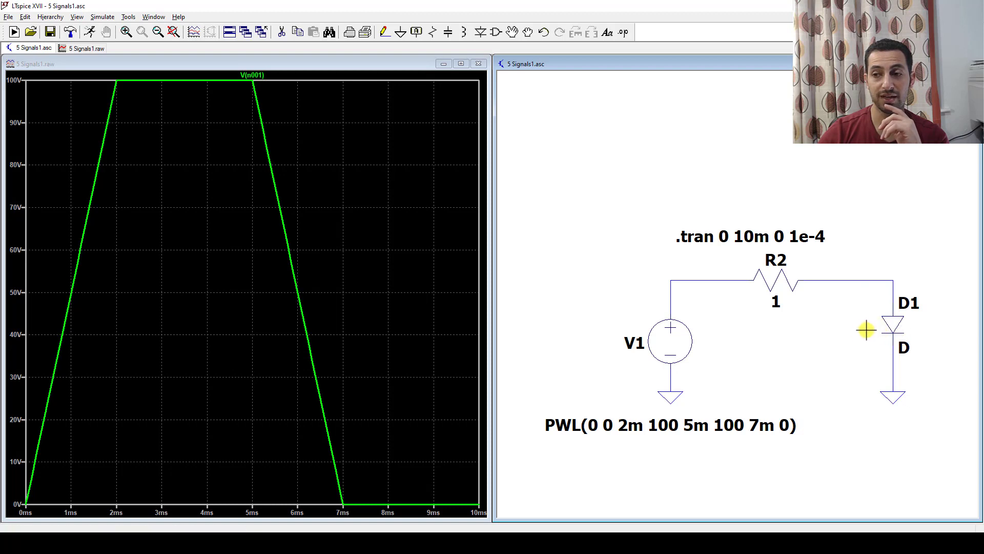
click(895, 319)
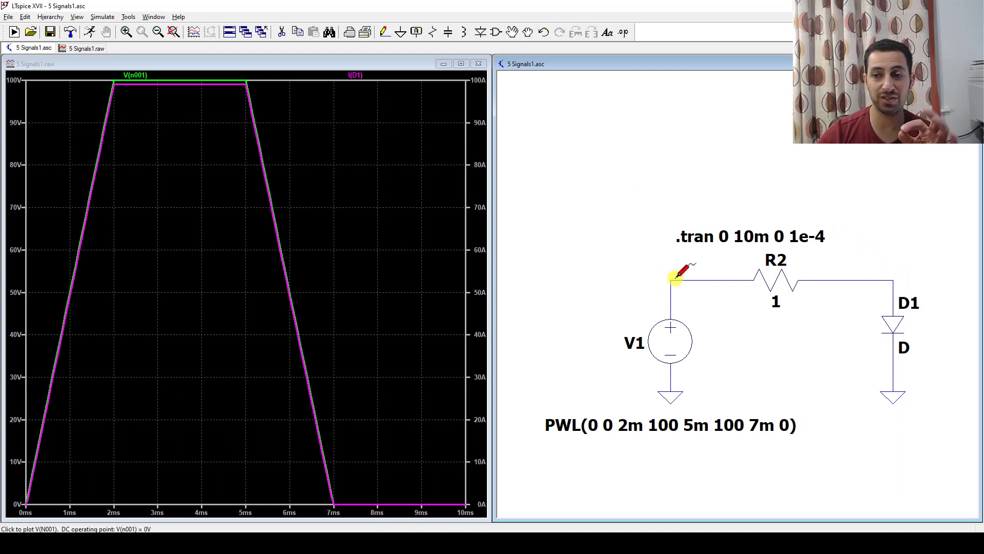
click(893, 280)
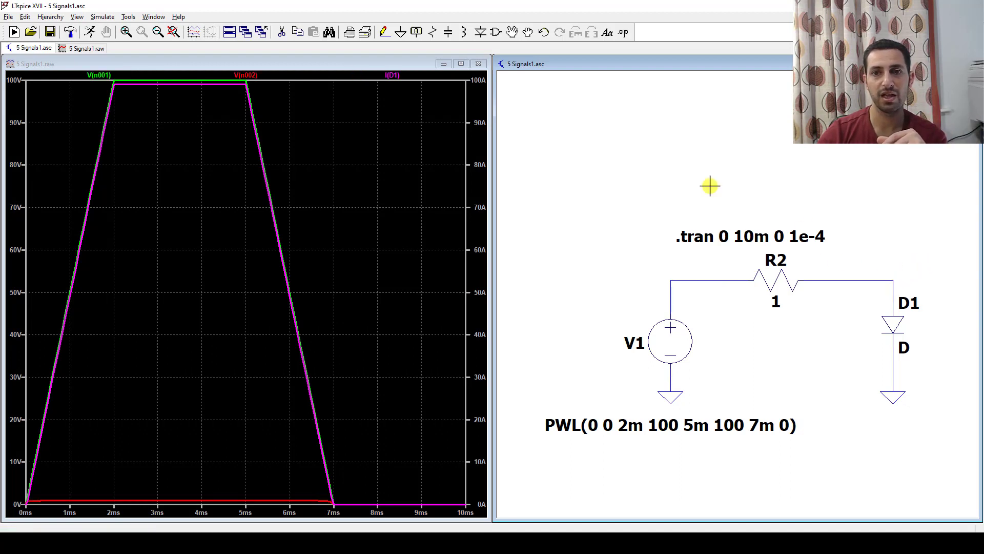
right_click(100, 77)
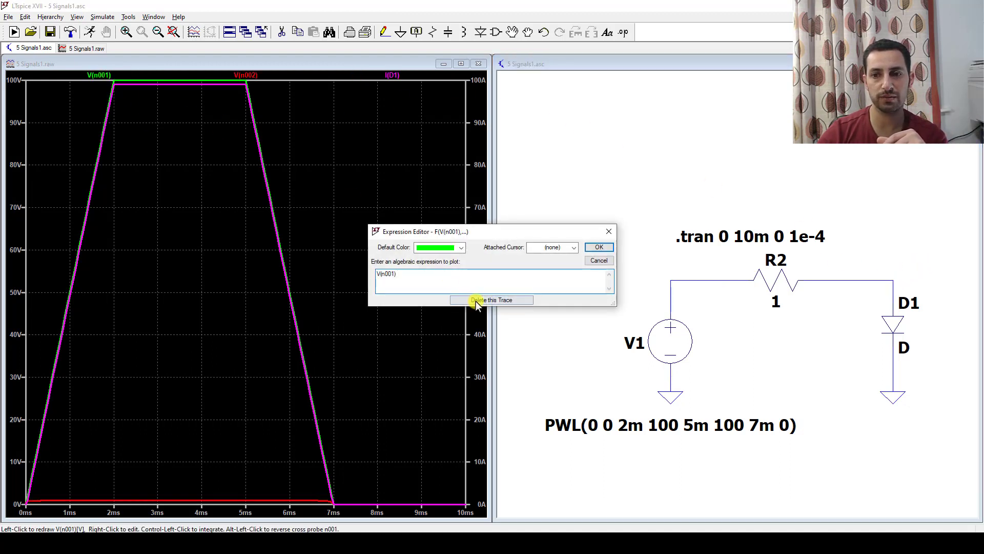
click(472, 301)
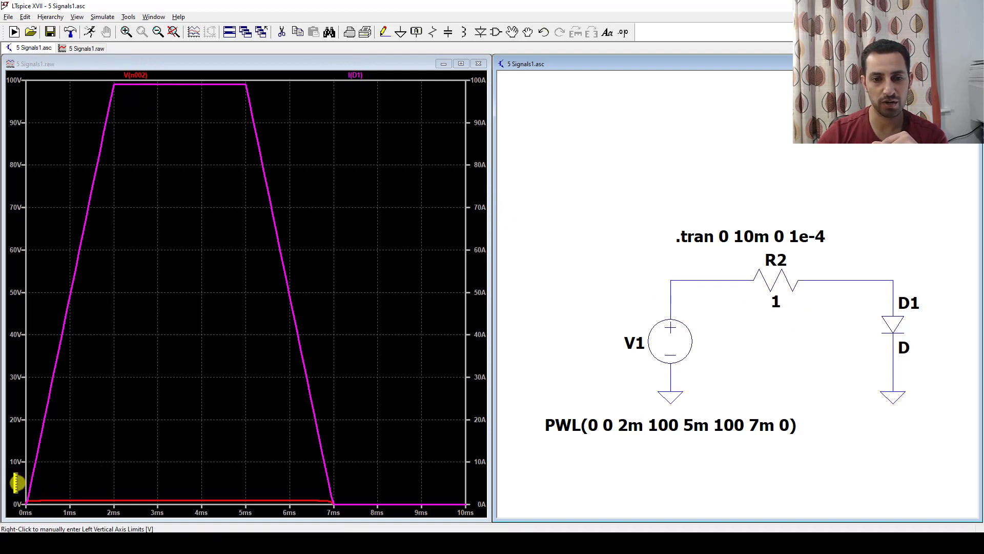
Zoom in on the V(n002) trace and autorange the axes to 1.0 V and 100 A ranges
drag(29, 477, 466, 512)
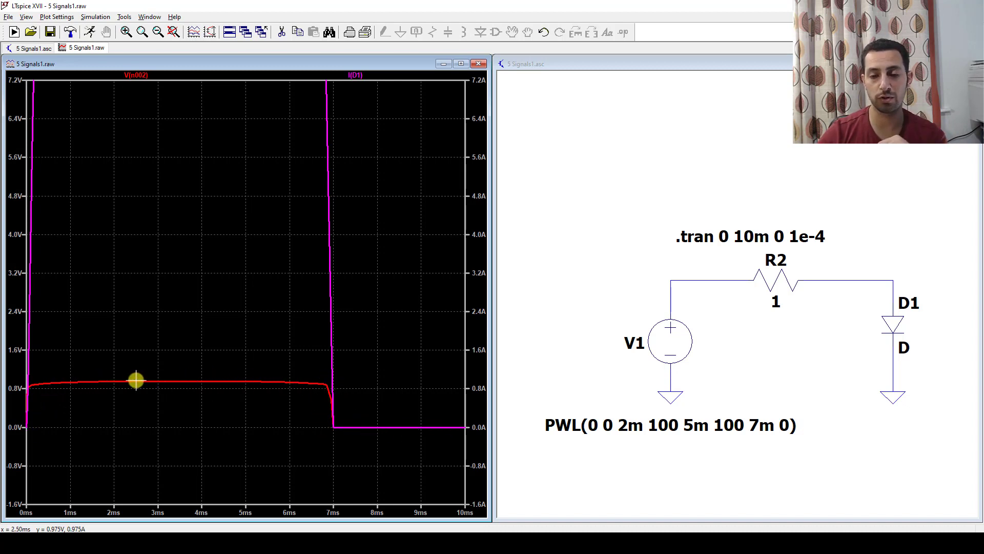
key(ctrl+e)
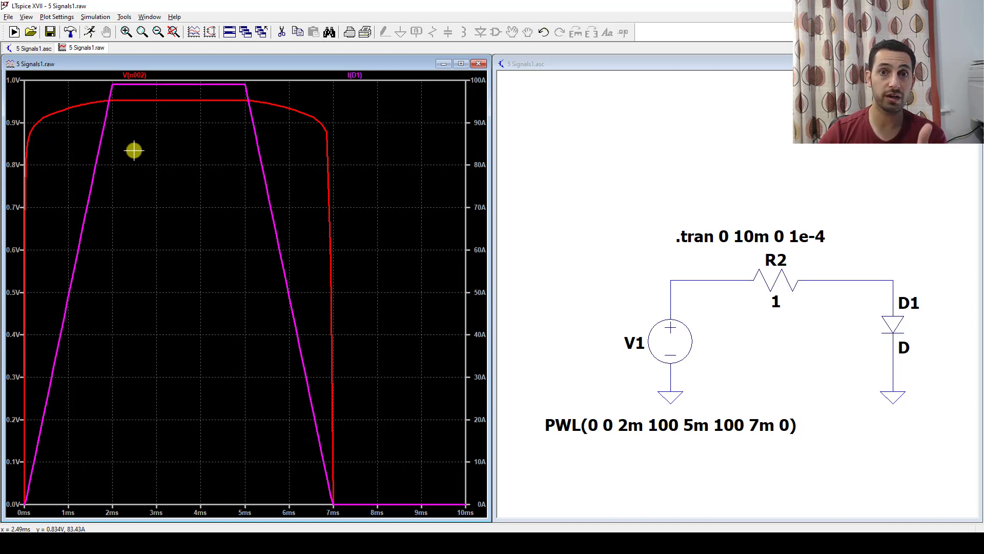
Plot D1's power V(N002)*I(D1) and delete the V(n002) and I(D1) traces
click(855, 159)
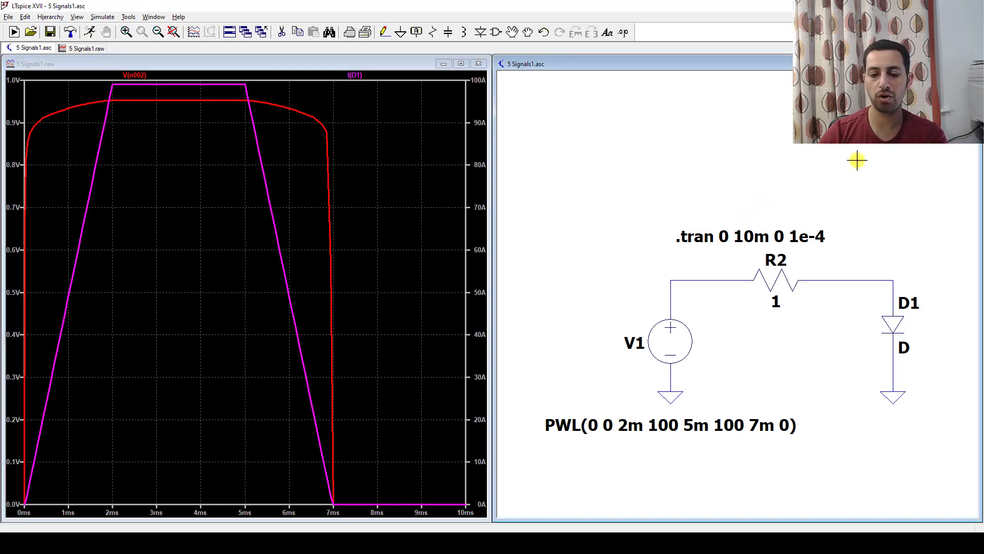
click(894, 324)
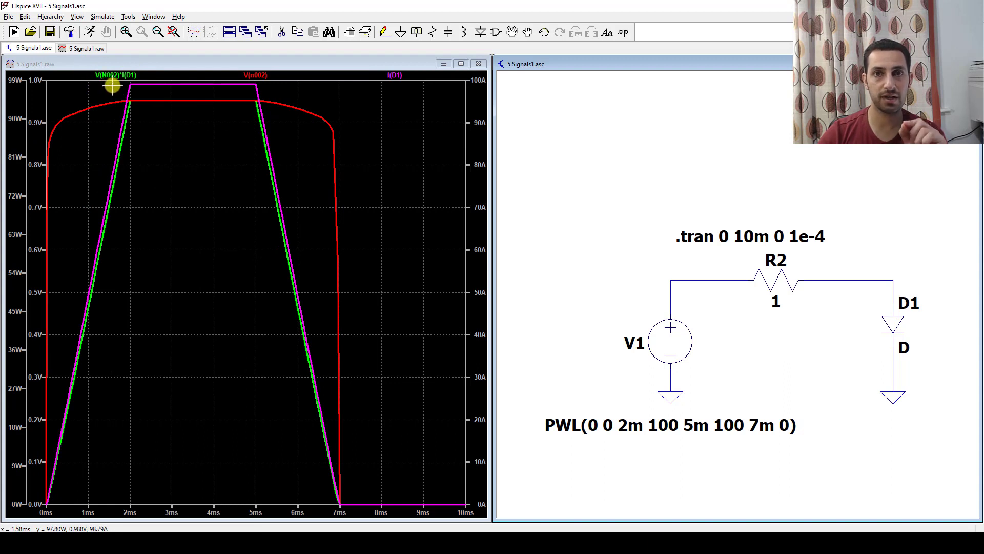
right_click(255, 75)
click(488, 300)
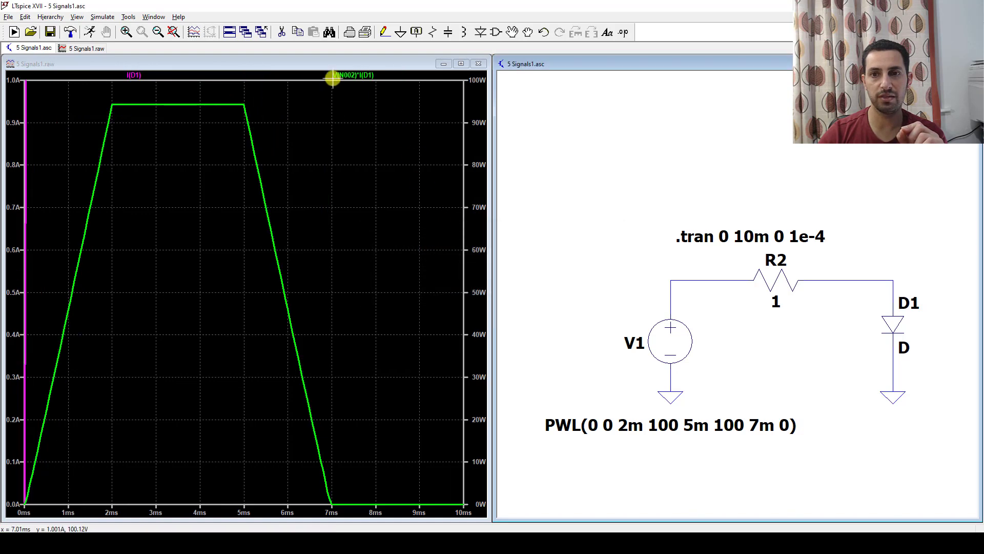
right_click(134, 75)
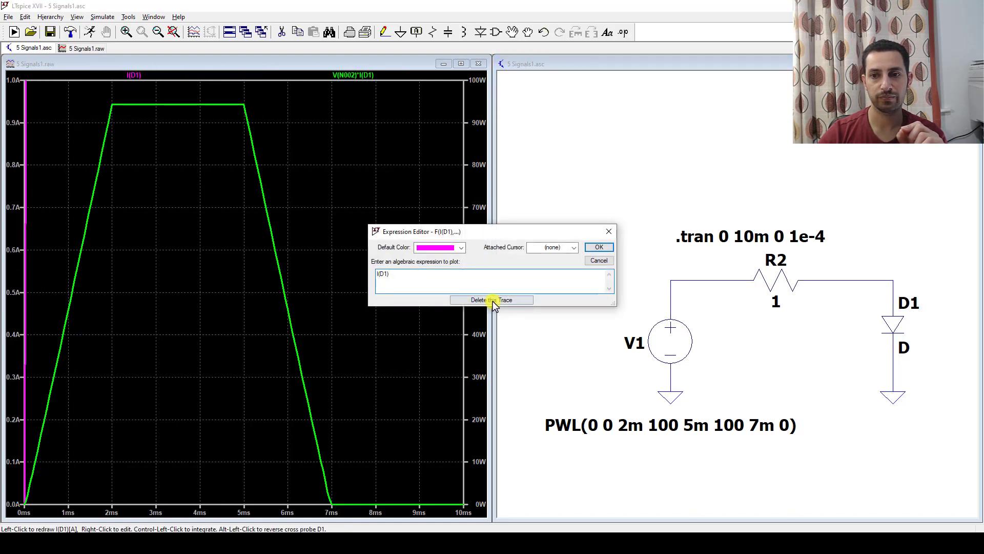
click(491, 302)
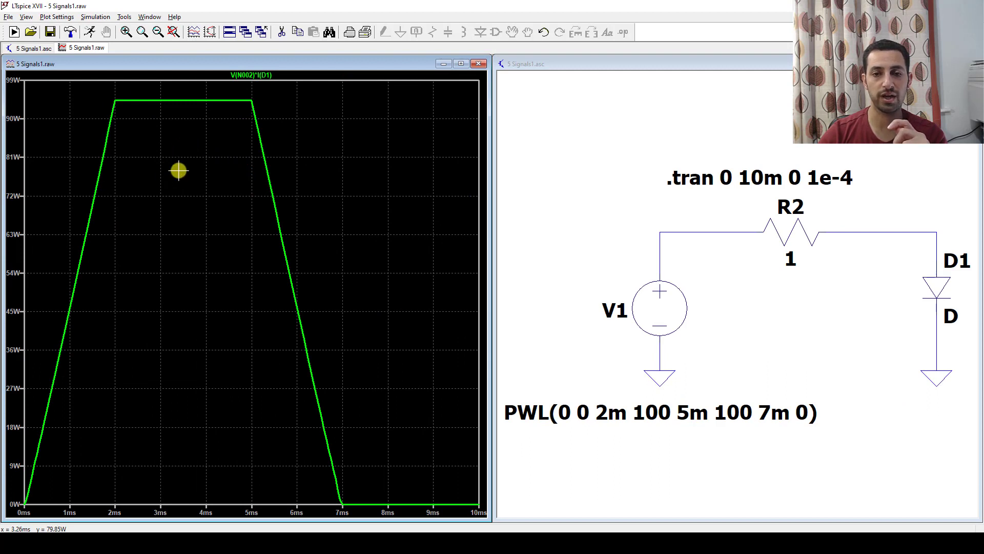
Measure the diode power's average, 46.752 W and 467.52 mJ over 0–10 ms
ctrl+click(255, 76)
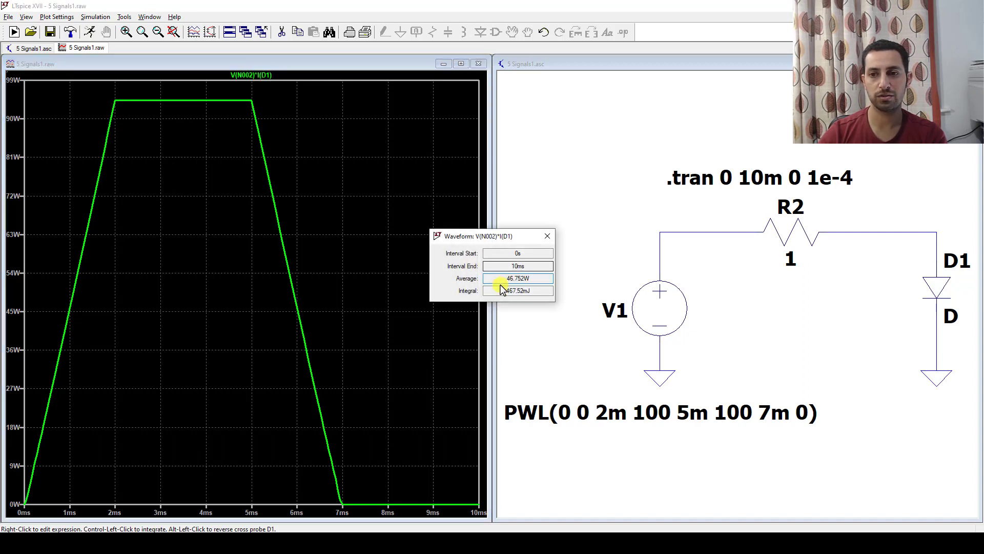
drag(505, 278, 537, 279)
click(541, 278)
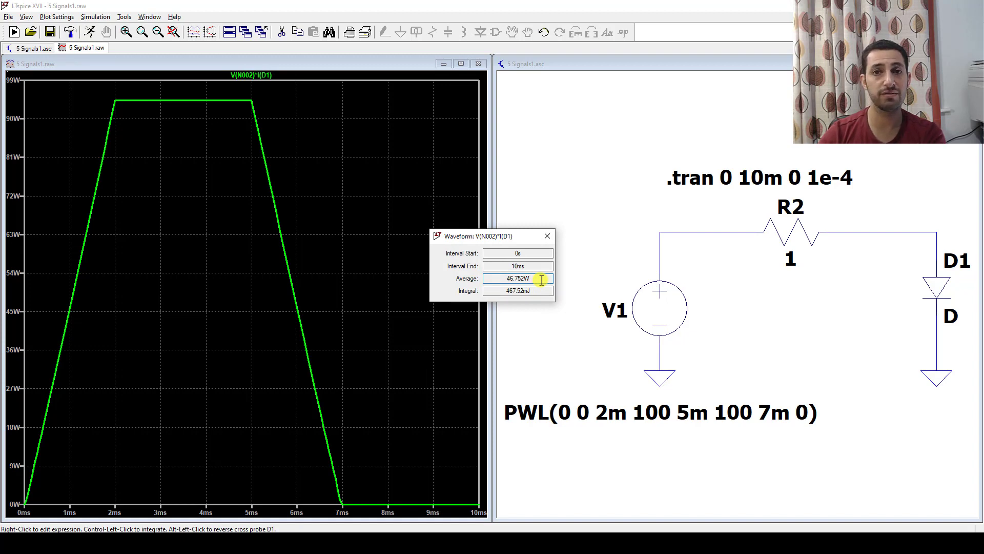
drag(542, 280, 501, 279)
click(501, 280)
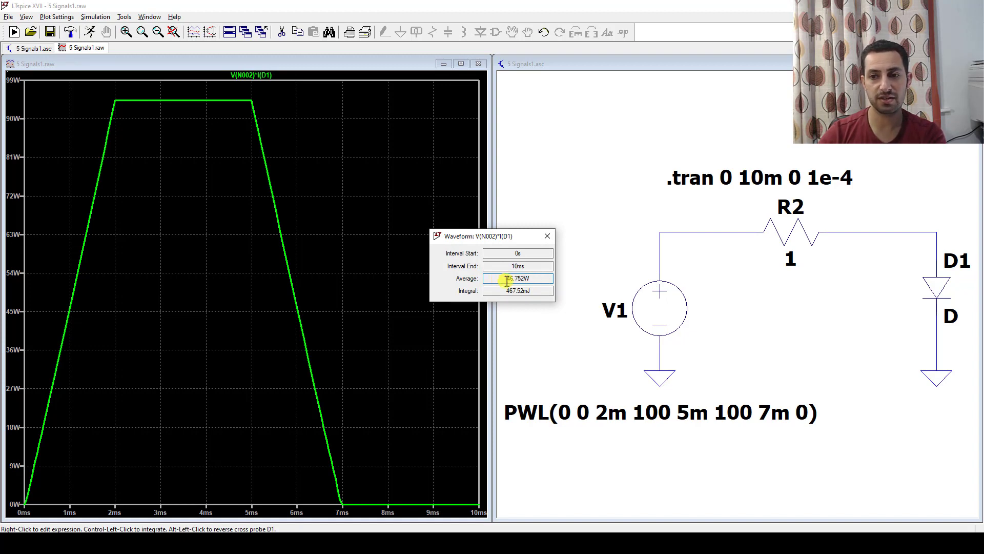
click(539, 280)
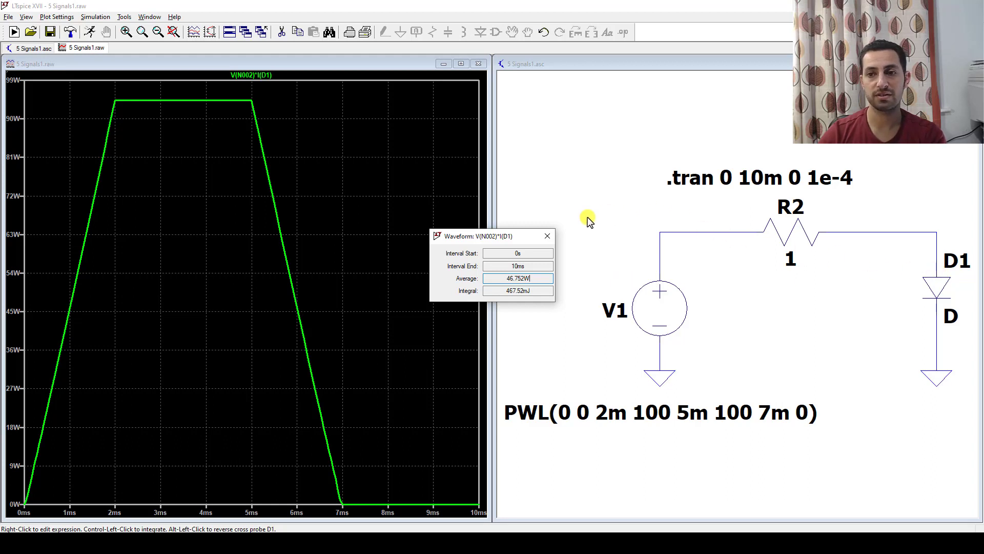
click(547, 236)
click(605, 200)
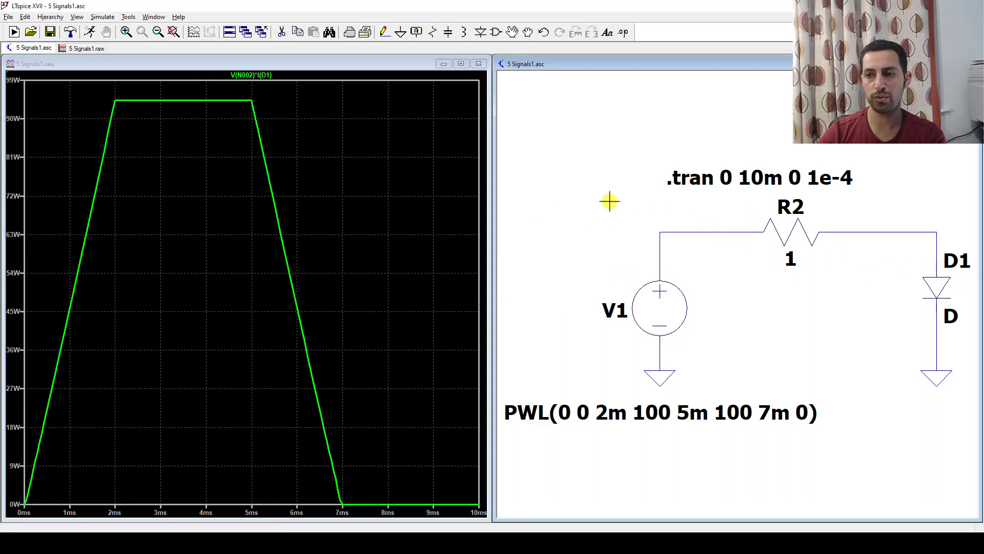
Plot R2's power dissipation and read its average of 4.2388 kW
alt+click(785, 232)
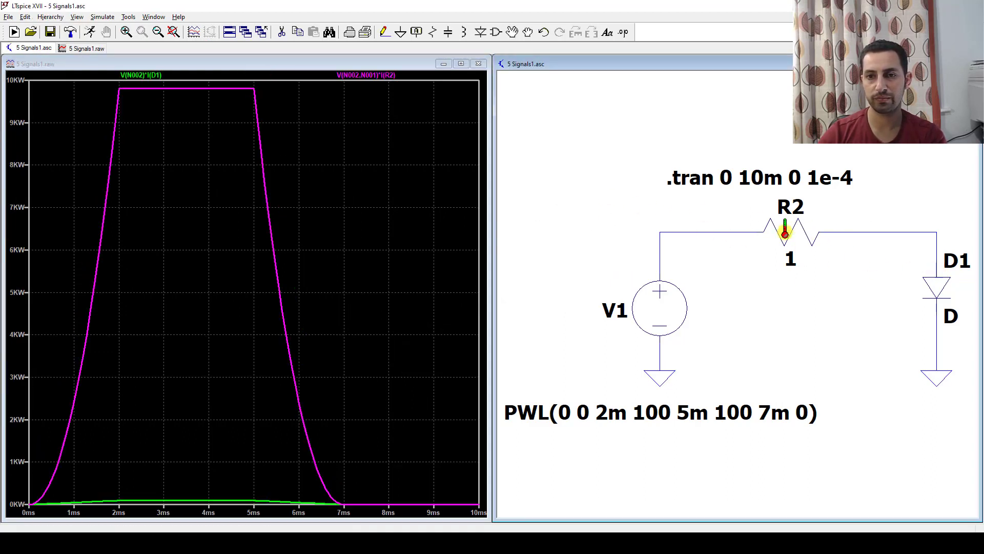
ctrl+click(364, 75)
click(541, 279)
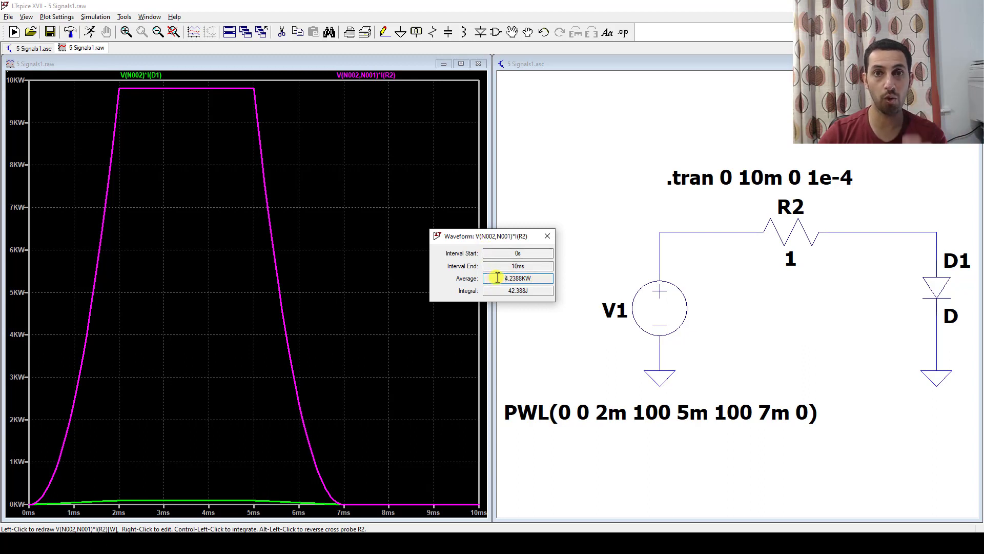
click(547, 236)
click(540, 219)
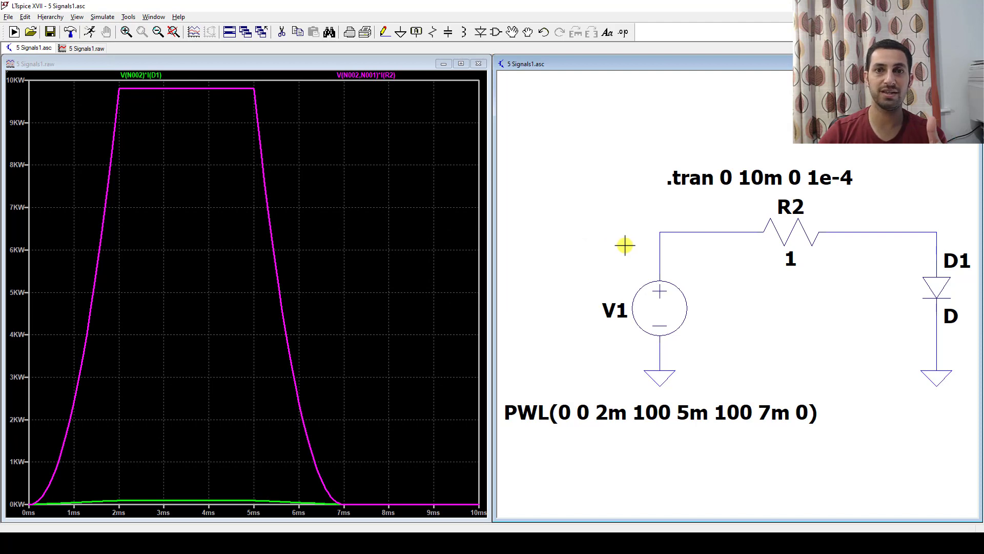
Plot source V1's power and read its average of -4.2856 kW
alt+click(660, 311)
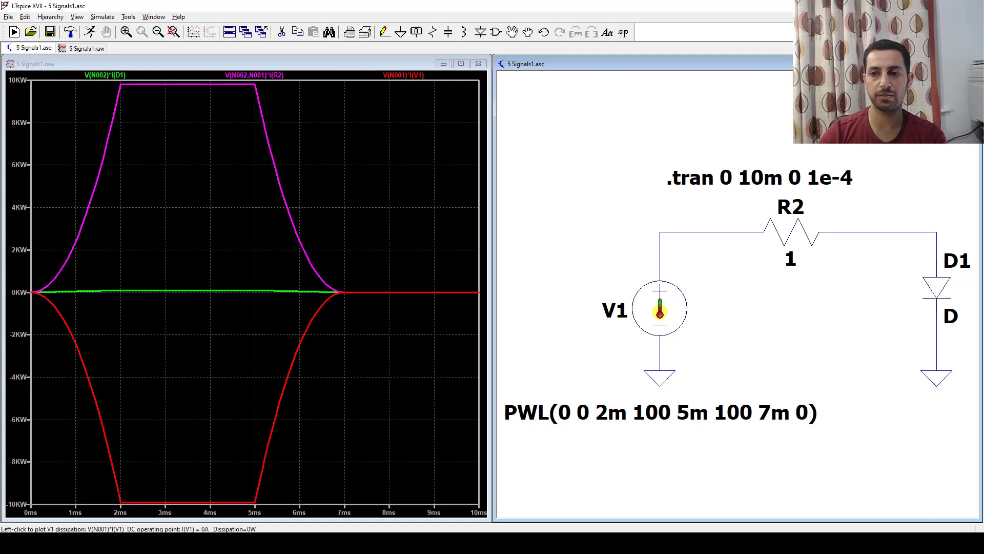
ctrl+click(410, 77)
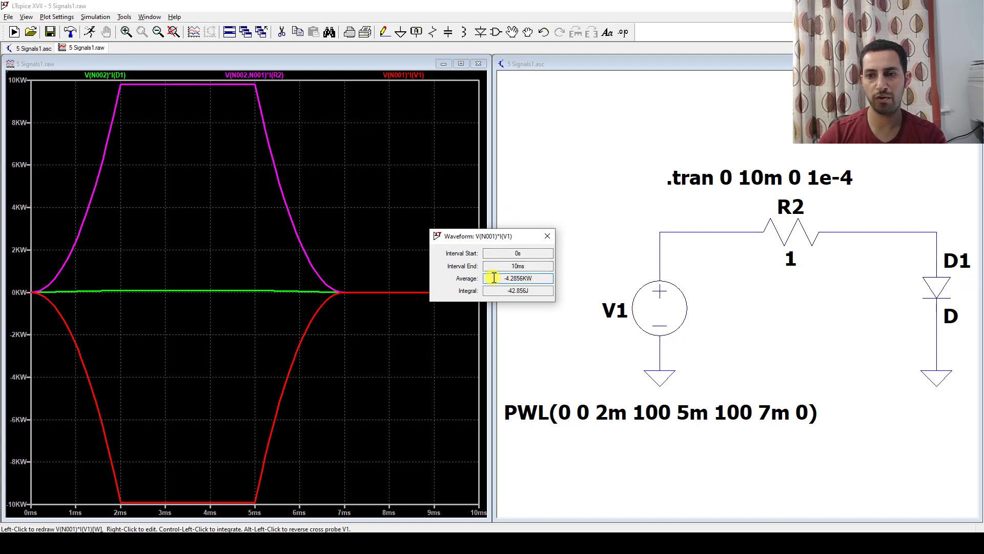
drag(493, 278, 533, 278)
click(535, 278)
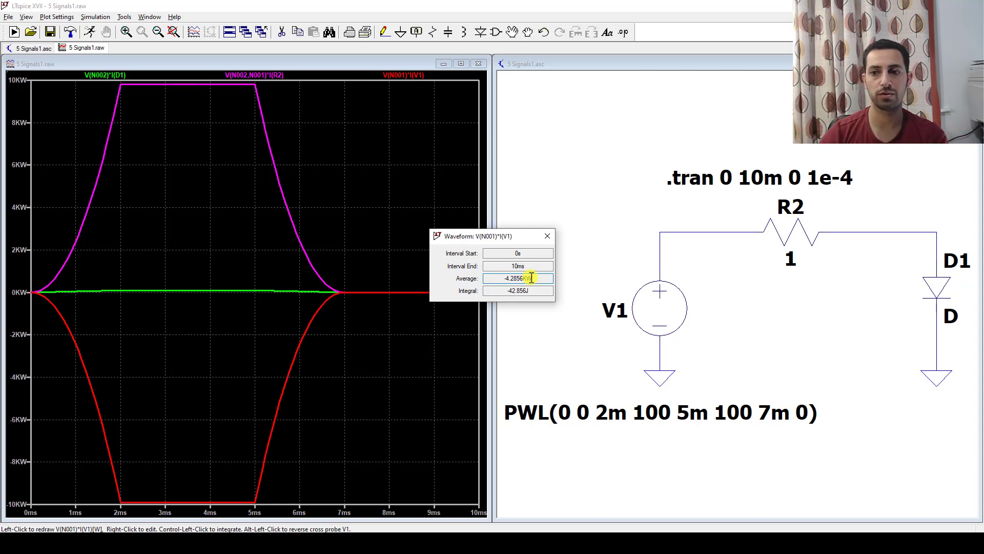
click(548, 236)
click(553, 229)
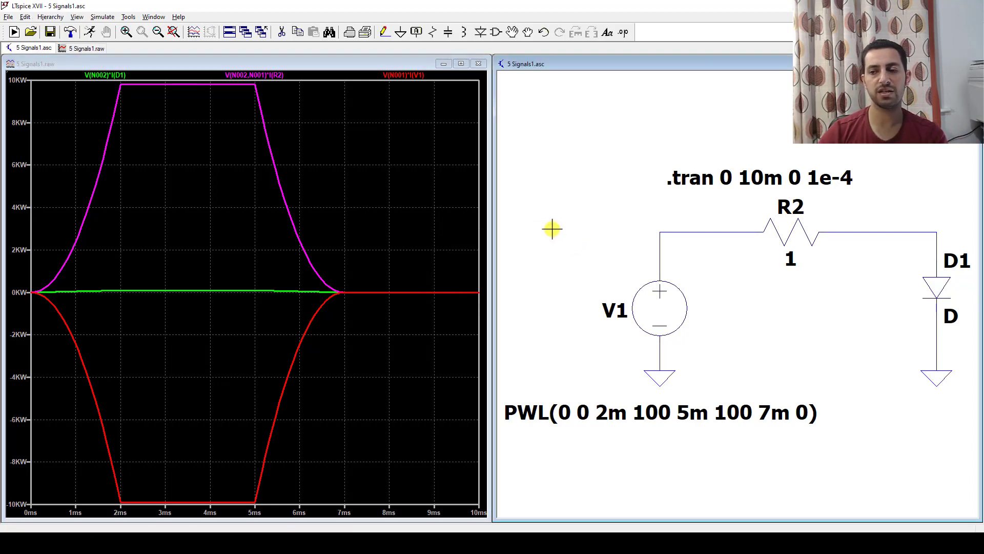